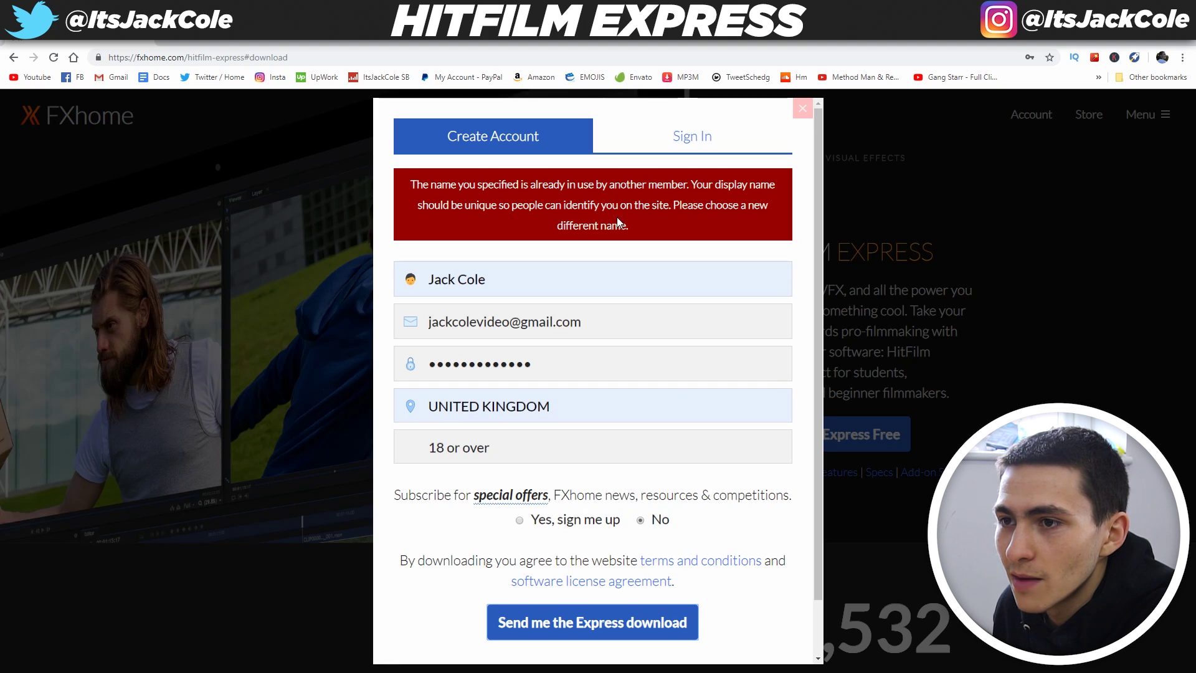
Replace the taken display name with a new unique one and submit the Express download request
{"action": "left_click", "coordinate": [529, 283]}
{"action": "double_click", "coordinate": [558, 281]}
{"action": "key", "text": "ctrl+a"}
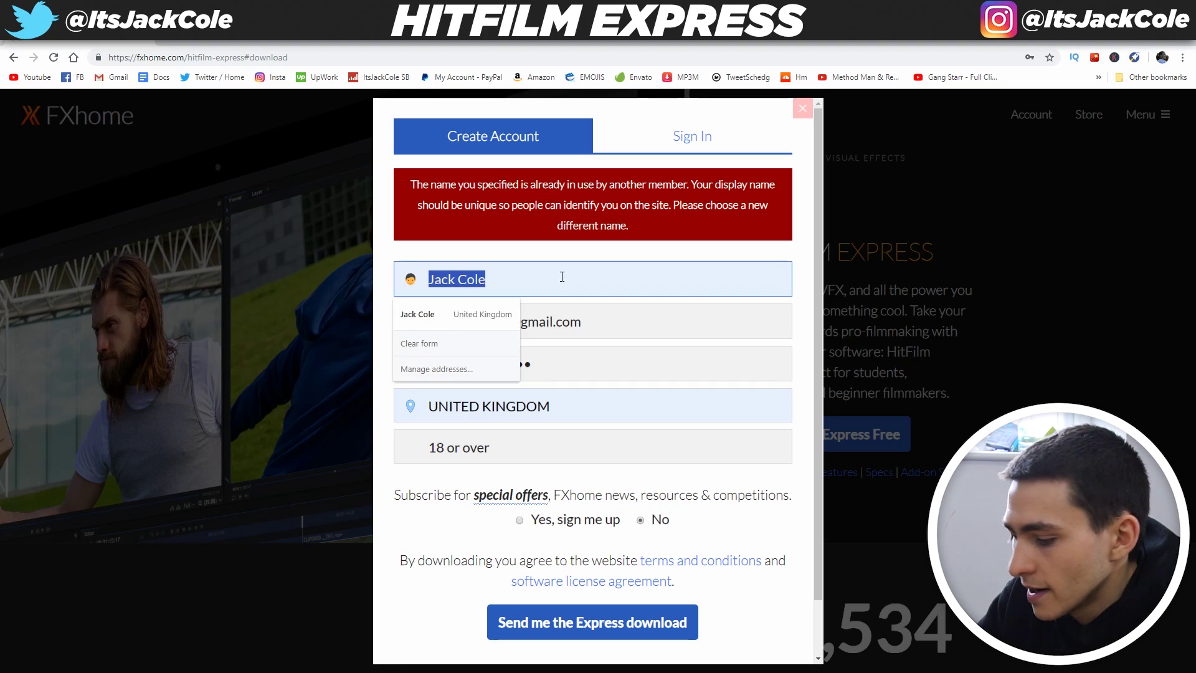
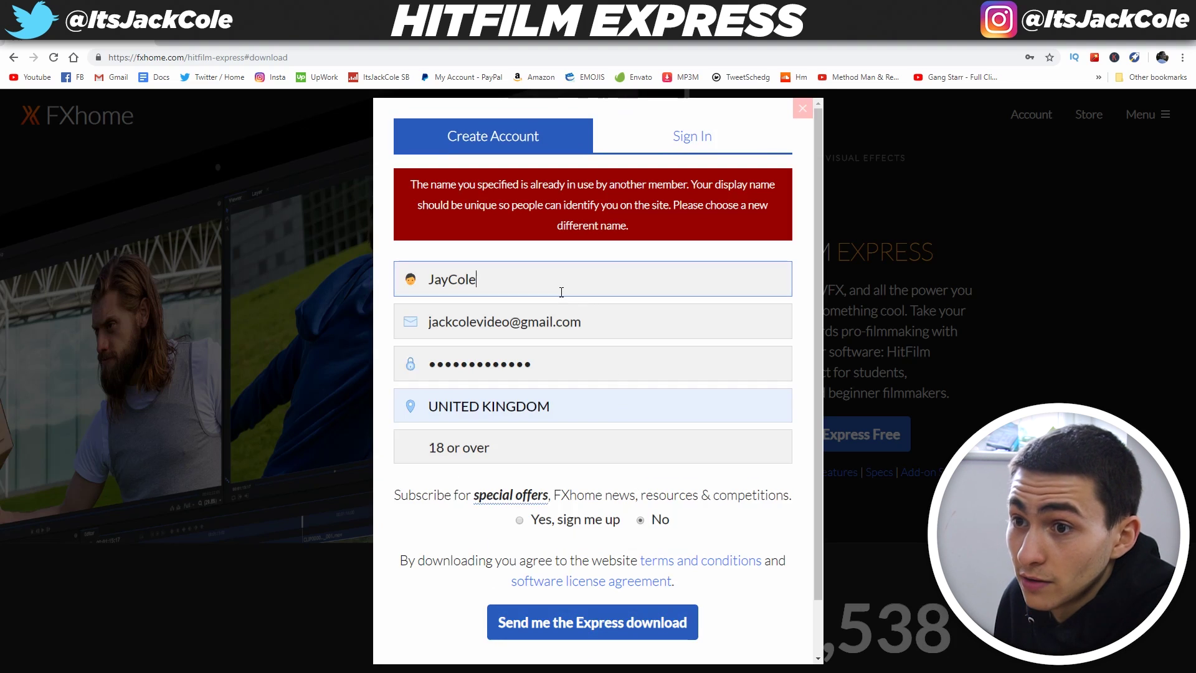
{"action": "key", "text": "ctrl+a"}
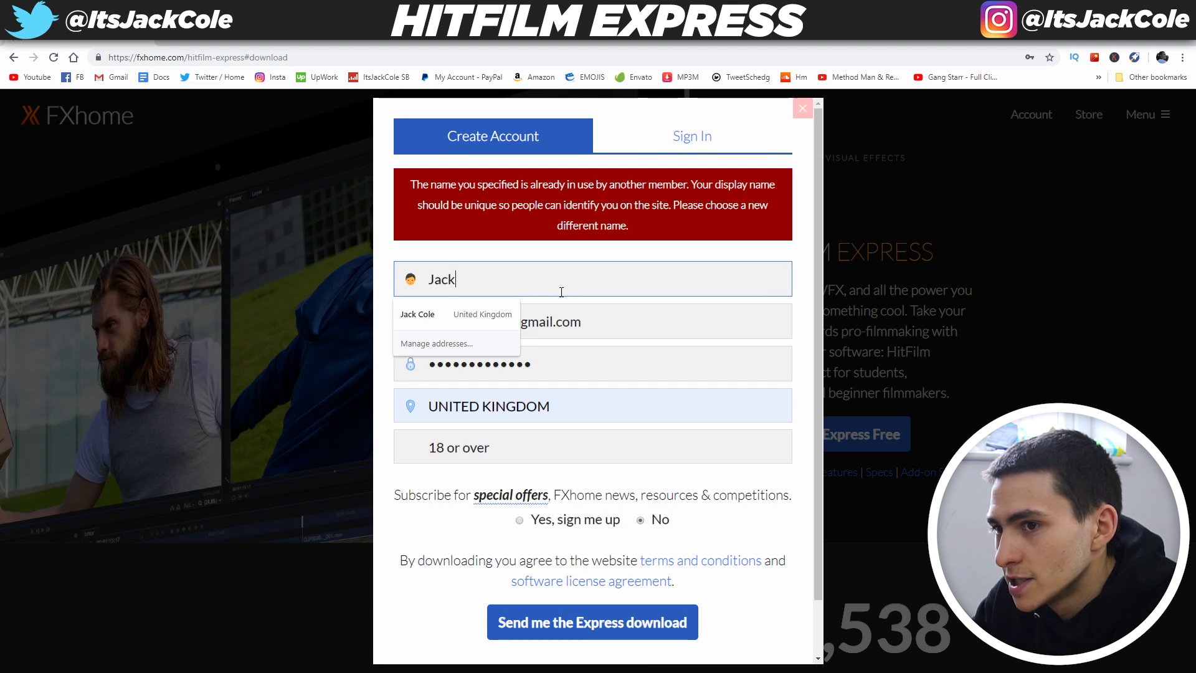
{"action": "left_click", "coordinate": [691, 622]}
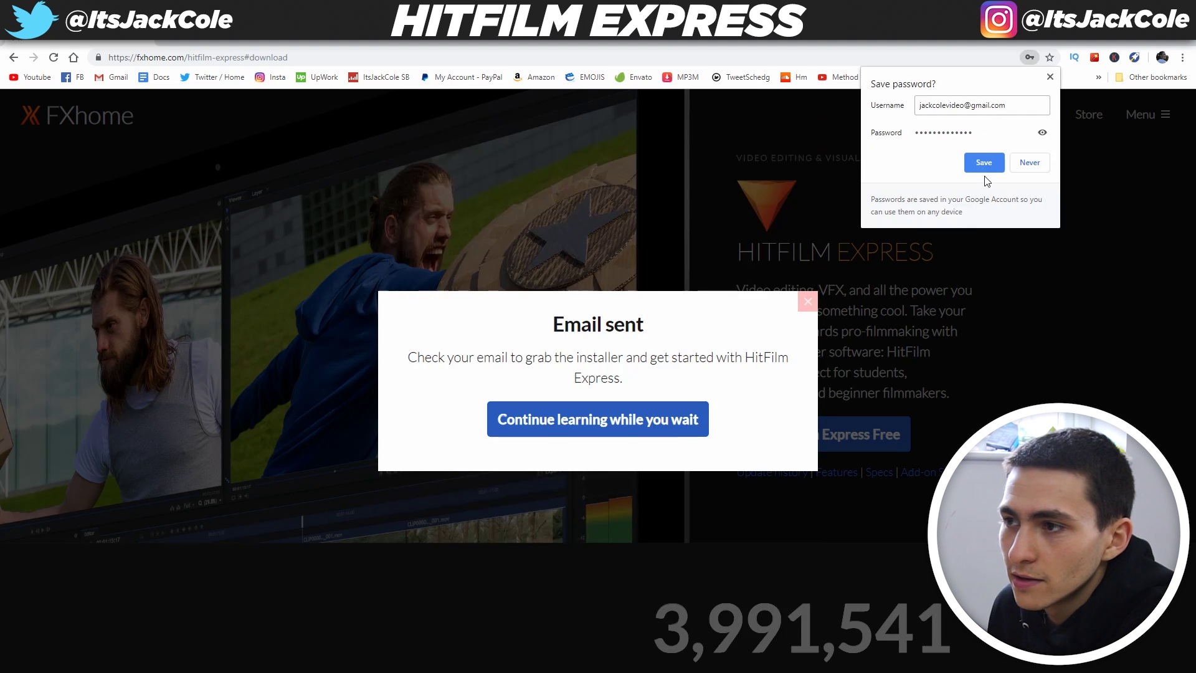
Dismiss the save-password and email-sent pop-ups, then go to the Gmail inbox
{"action": "left_click", "coordinate": [986, 166]}
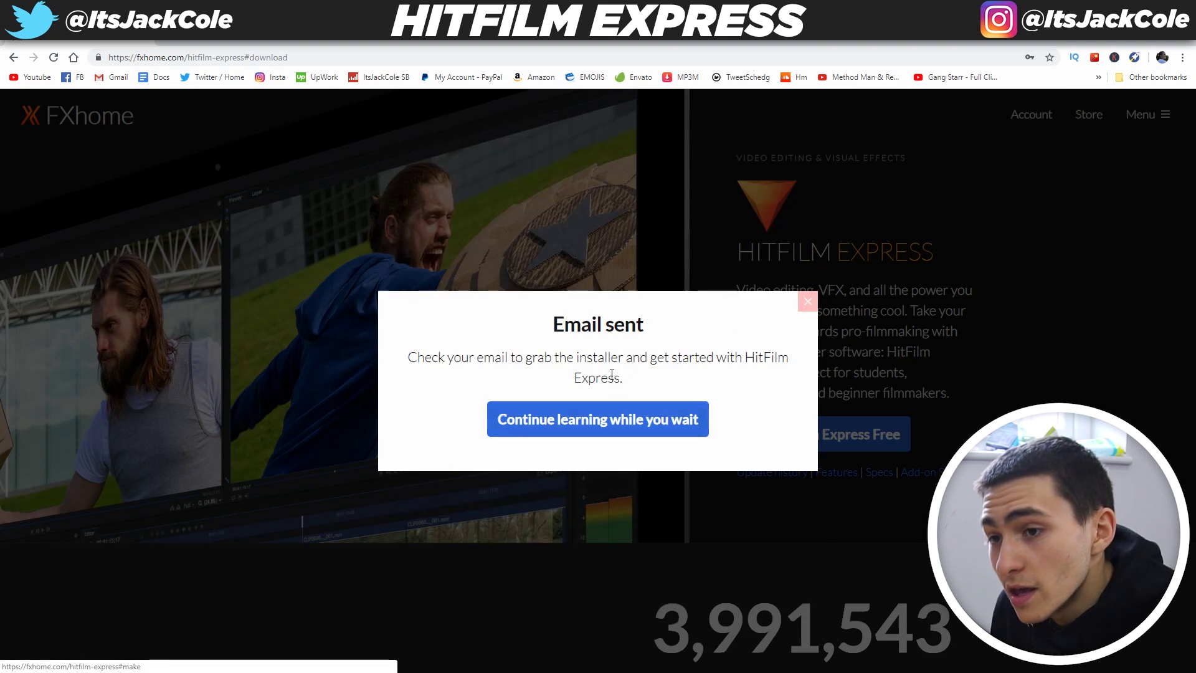
{"action": "left_click", "coordinate": [682, 425]}
{"action": "right_click", "coordinate": [126, 83]}
{"action": "left_click", "coordinate": [118, 76]}
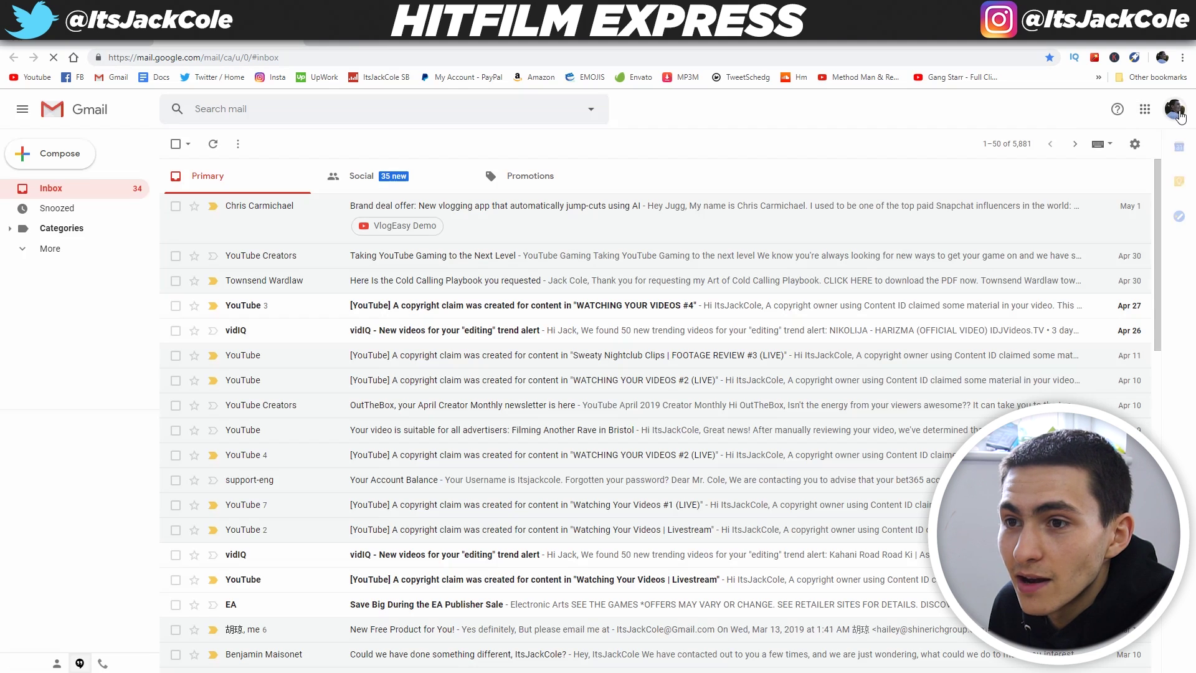
Switch to the other Gmail account and show its Promotions emails
{"action": "left_click", "coordinate": [1175, 110]}
{"action": "left_click", "coordinate": [1118, 297]}
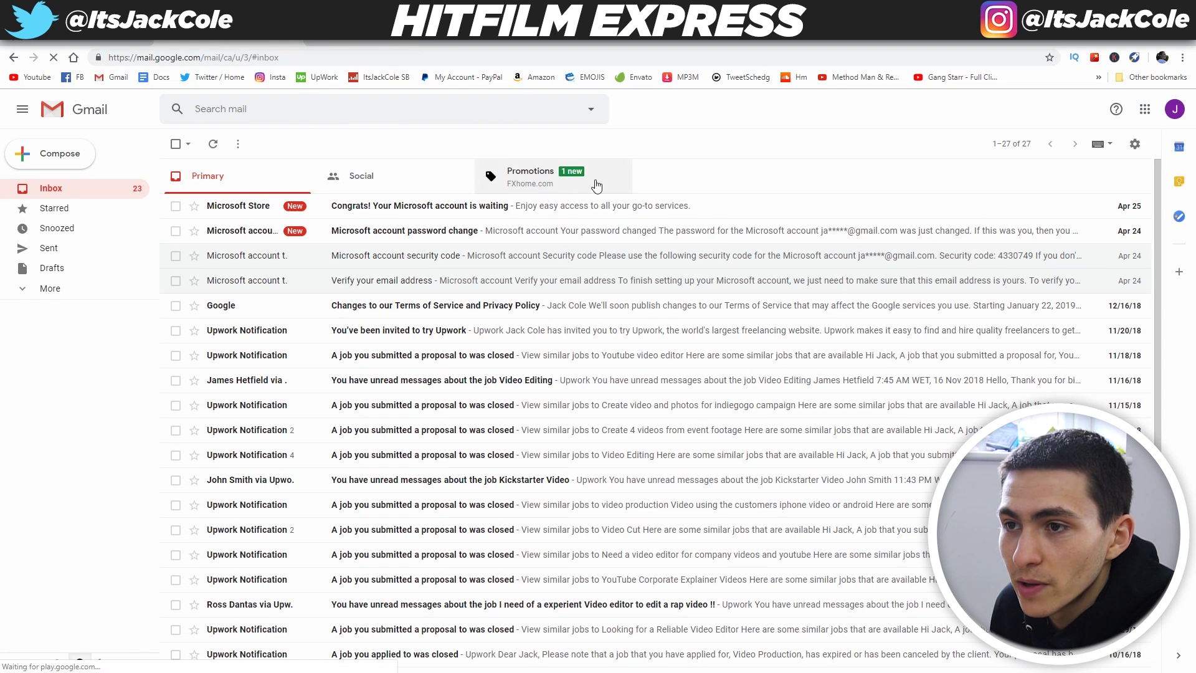
{"action": "left_click", "coordinate": [596, 185]}
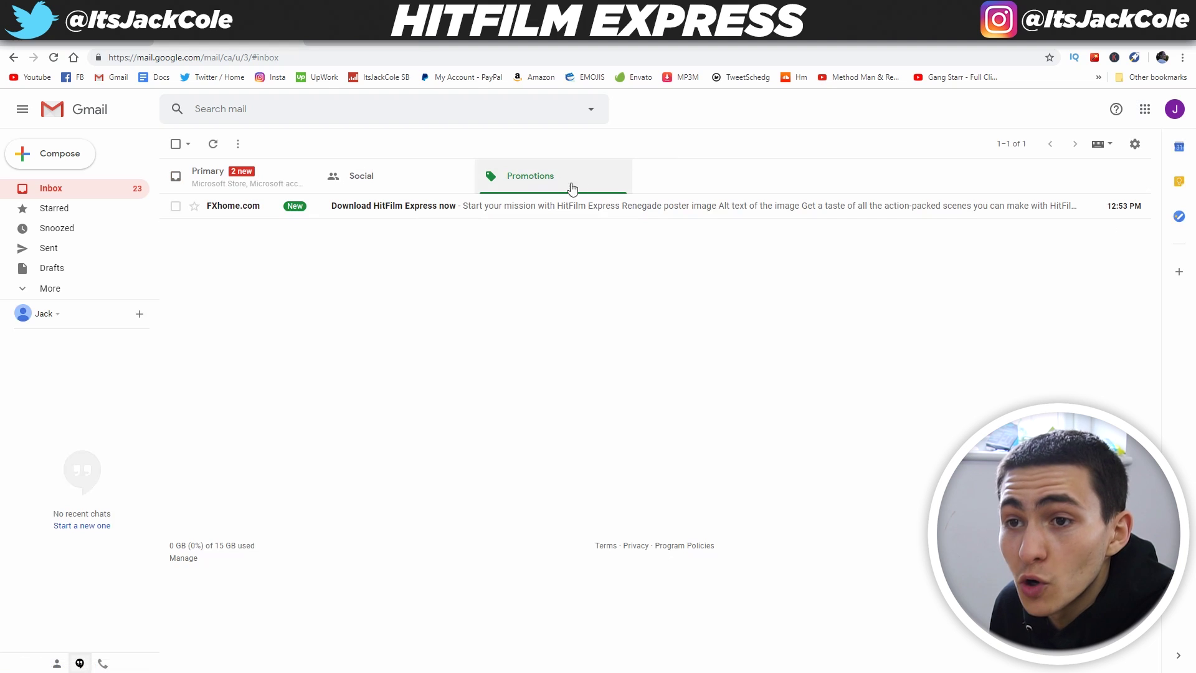
{"action": "left_click", "coordinate": [258, 182]}
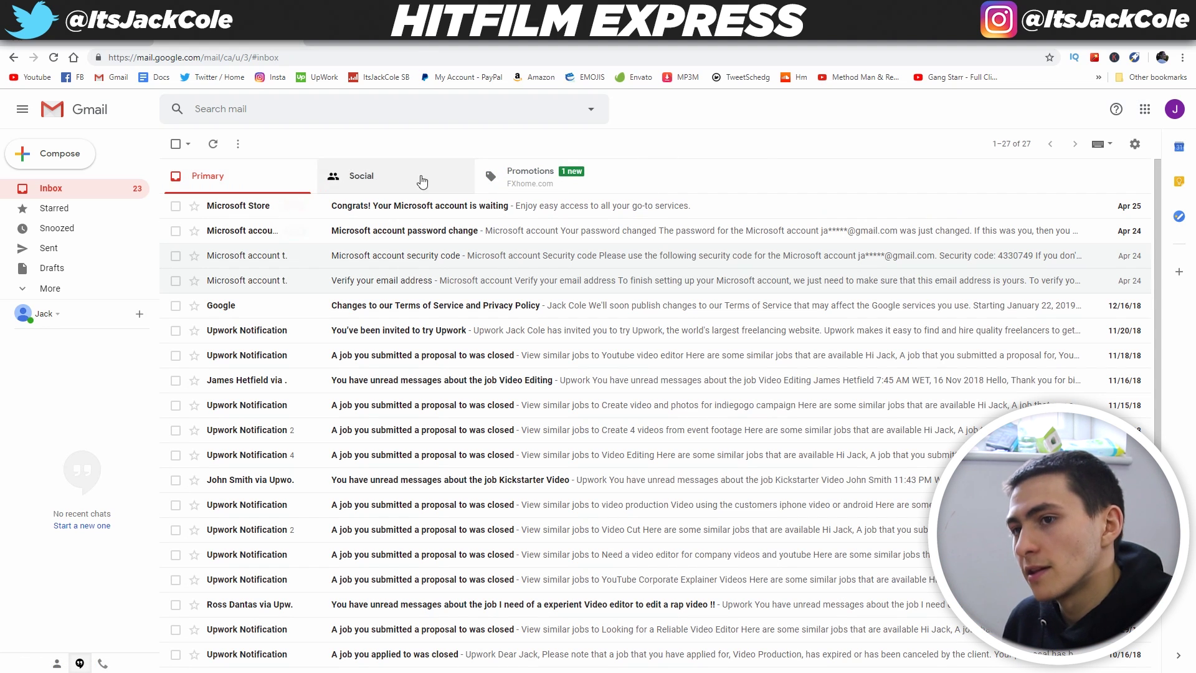
{"action": "left_click", "coordinate": [587, 185]}
Open the 'Download HitFilm Express now' email and follow GRAB YOUR SOFTWARE to the download page
{"action": "left_click", "coordinate": [450, 215]}
{"action": "scroll", "coordinate": [602, 458], "scroll_direction": "down", "scroll_amount": 4}
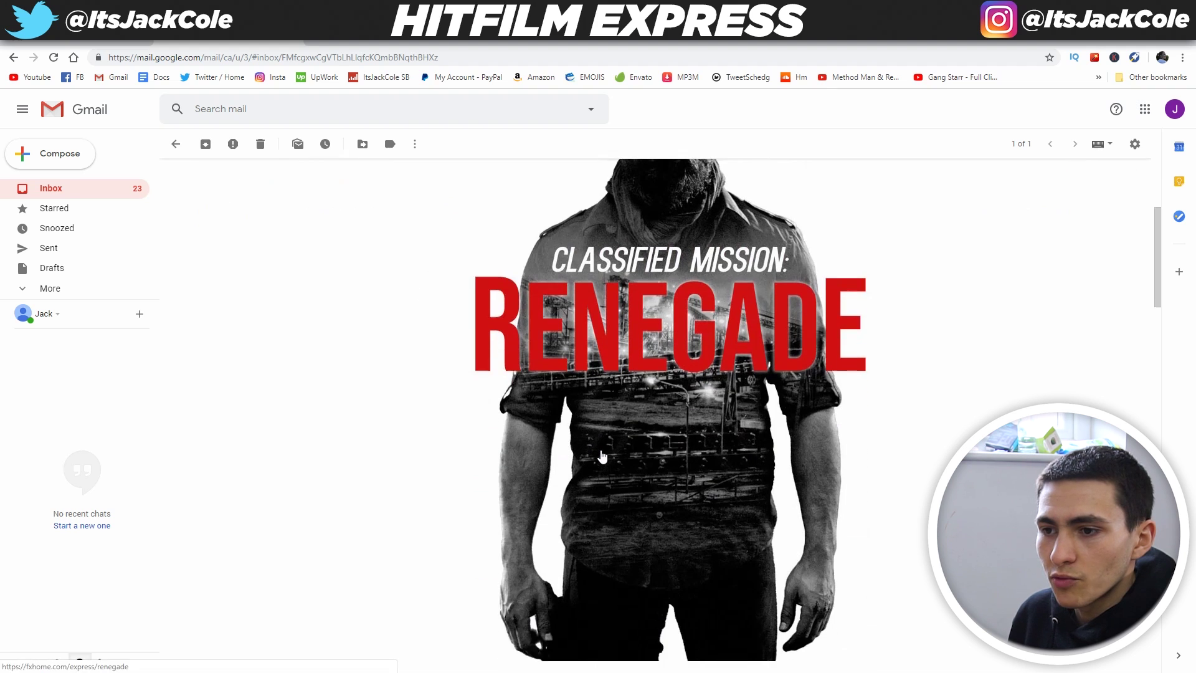
{"action": "scroll", "coordinate": [870, 353], "scroll_direction": "up", "scroll_amount": 3}
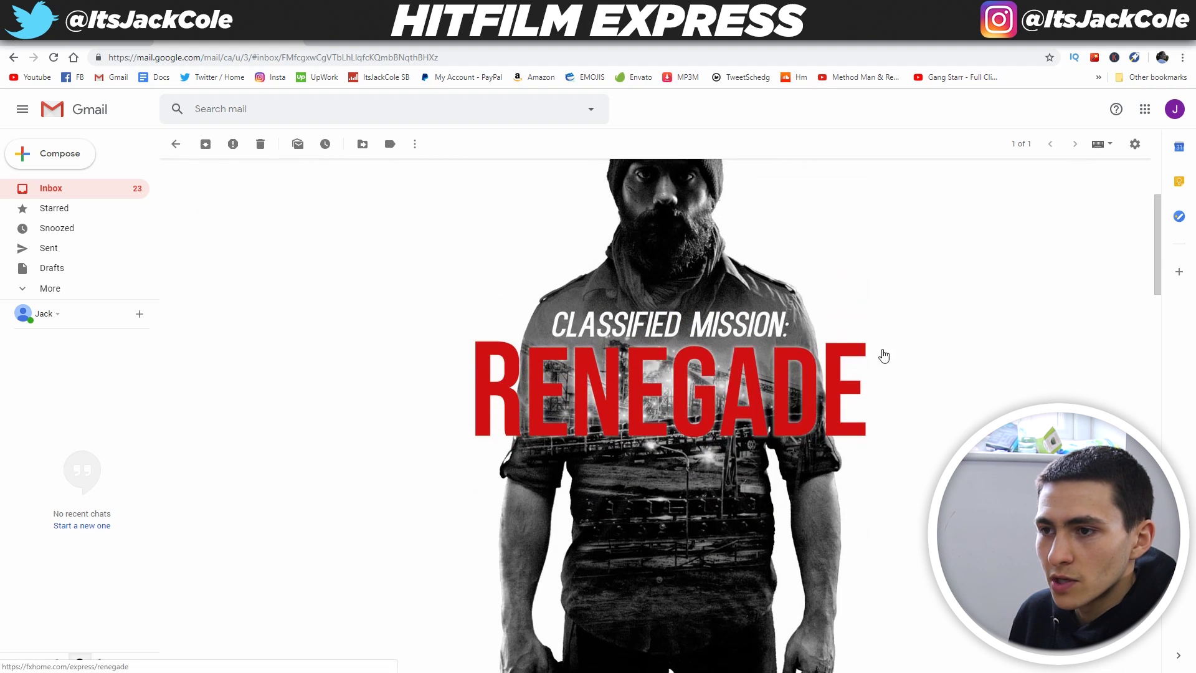
{"action": "scroll", "coordinate": [405, 293], "scroll_direction": "down", "scroll_amount": 5}
{"action": "scroll", "coordinate": [352, 274], "scroll_direction": "down", "scroll_amount": 7}
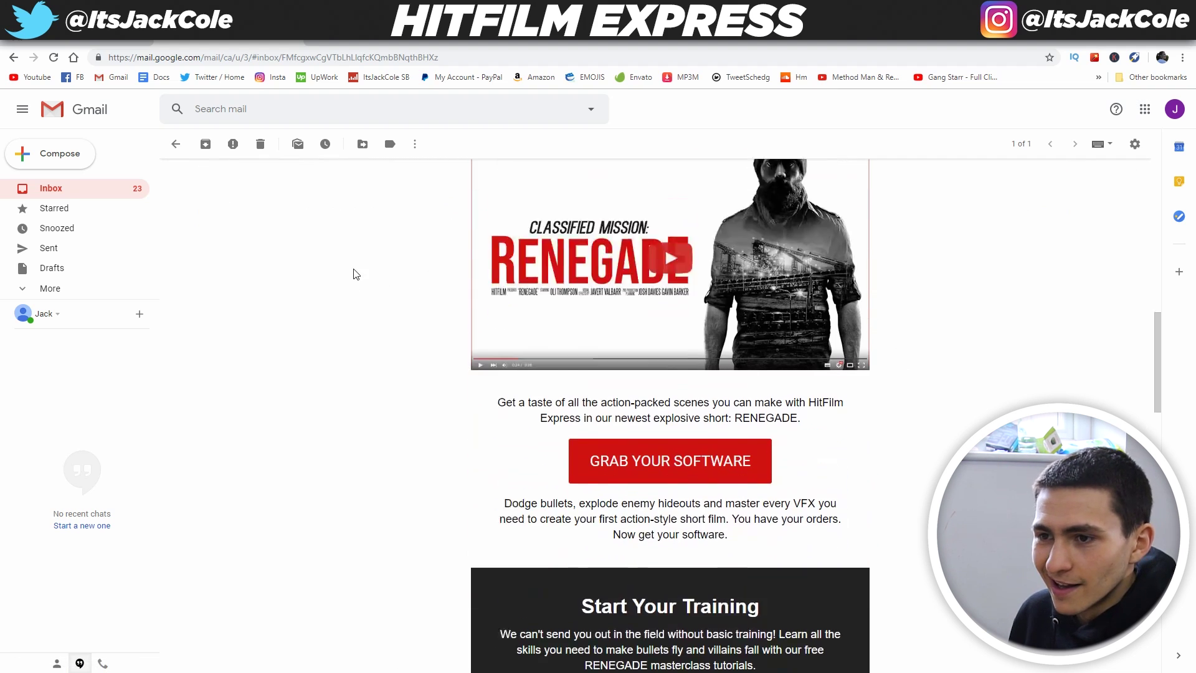
{"action": "left_click", "coordinate": [645, 311]}
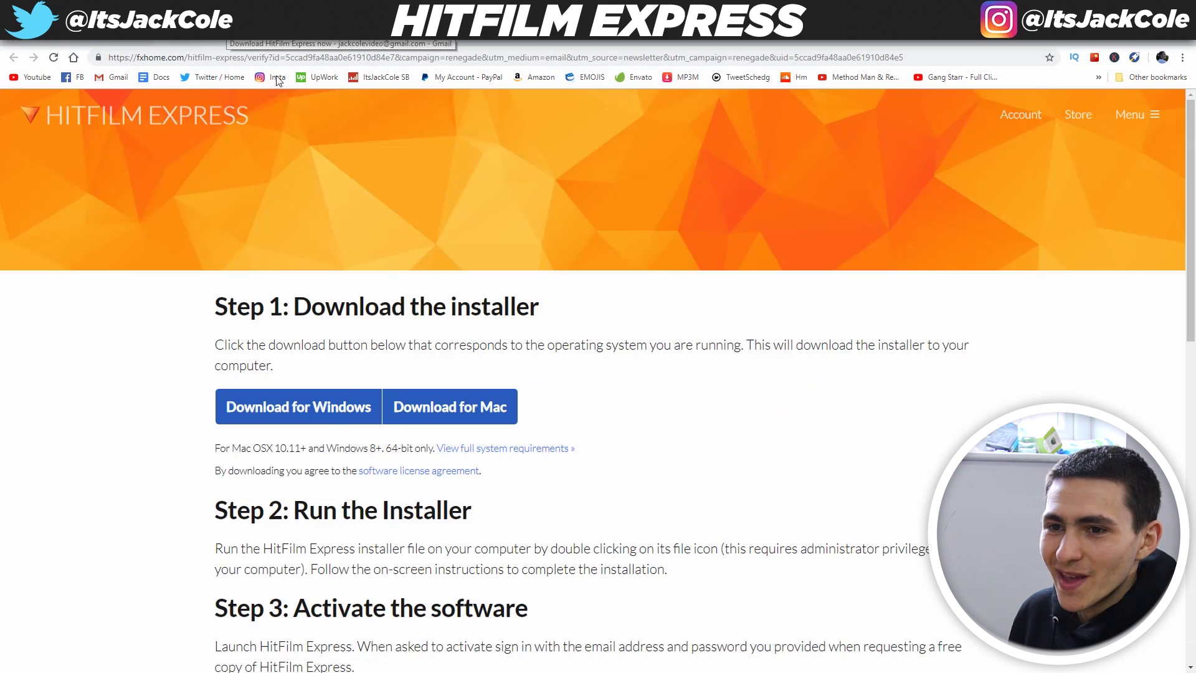
Download the Windows .msi installer, keep it despite the warning, and return to the Gmail tab
{"action": "left_click", "coordinate": [325, 411]}
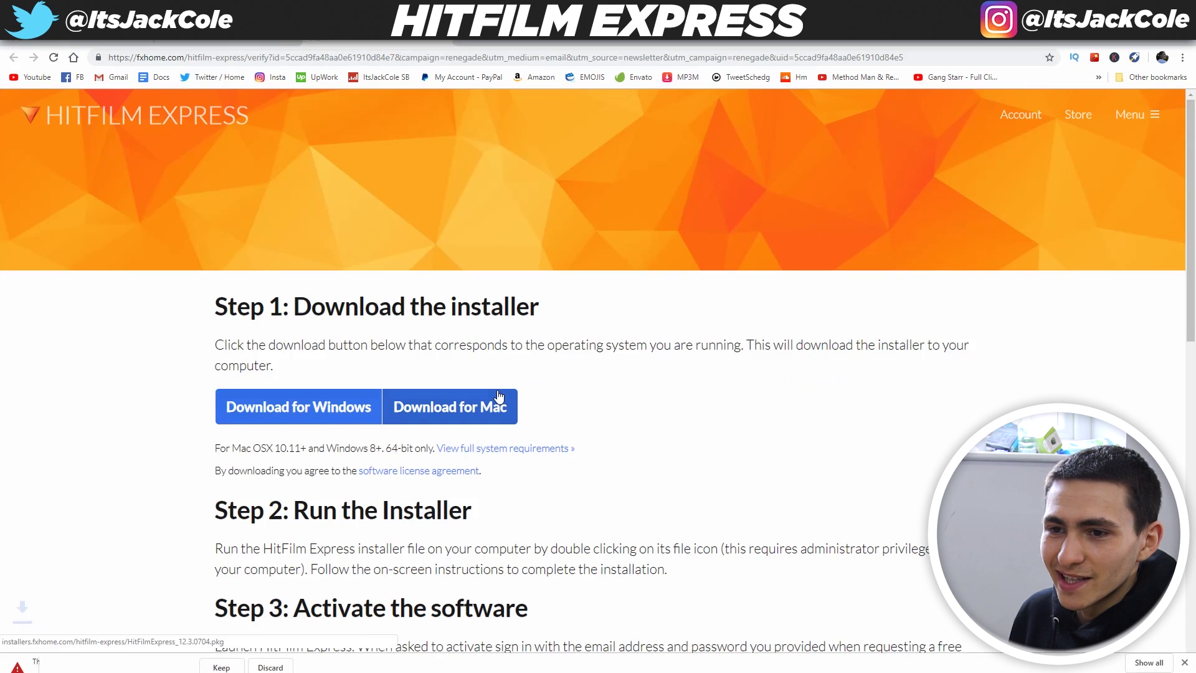
{"action": "left_click", "coordinate": [221, 657]}
{"action": "left_click", "coordinate": [298, 39]}
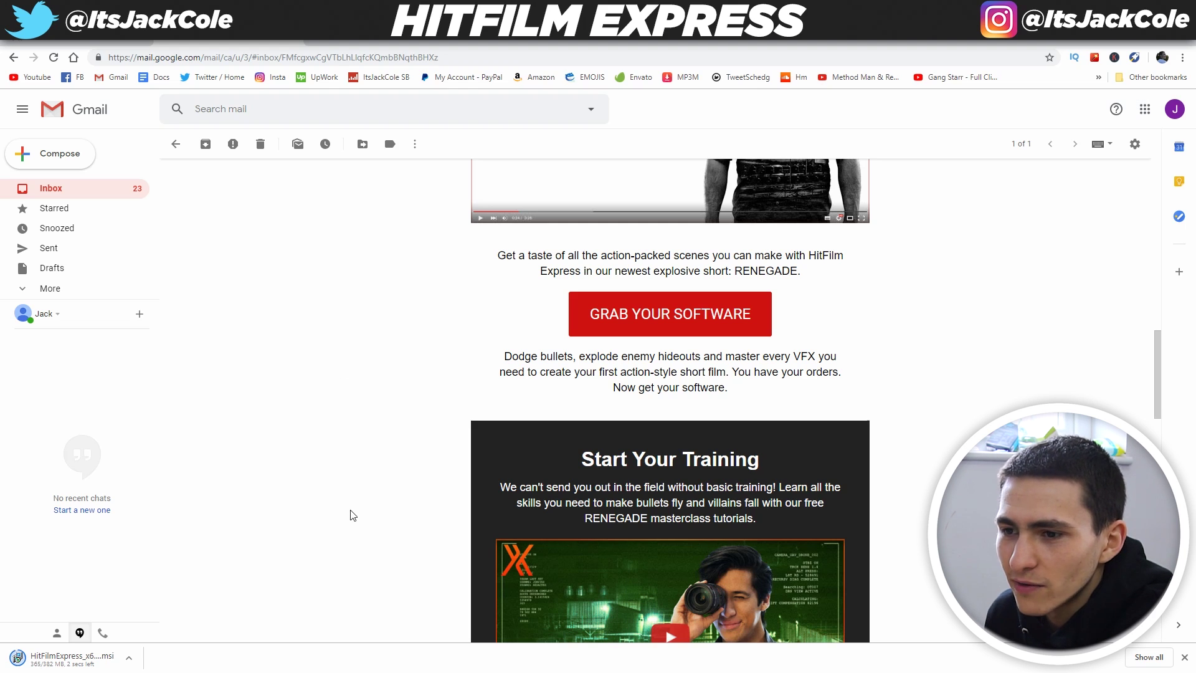
Run the downloaded .msi, choose Repair for the existing installation, and finish the wizard
{"action": "left_click", "coordinate": [85, 659]}
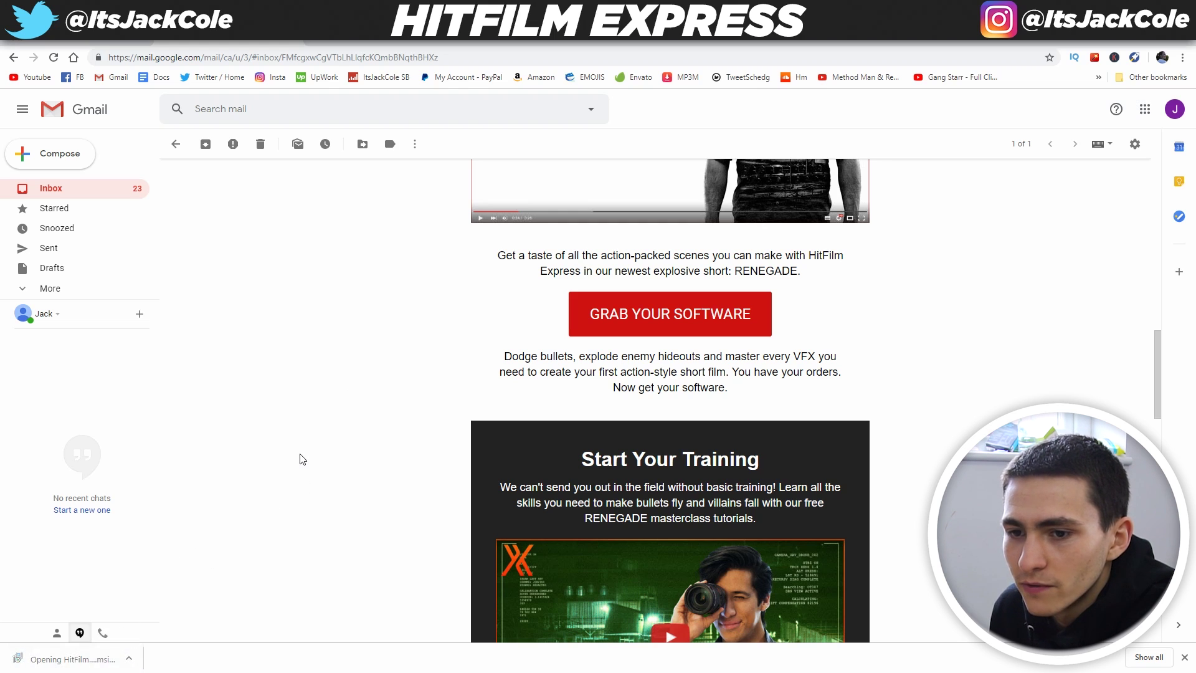
{"action": "left_click", "coordinate": [663, 456]}
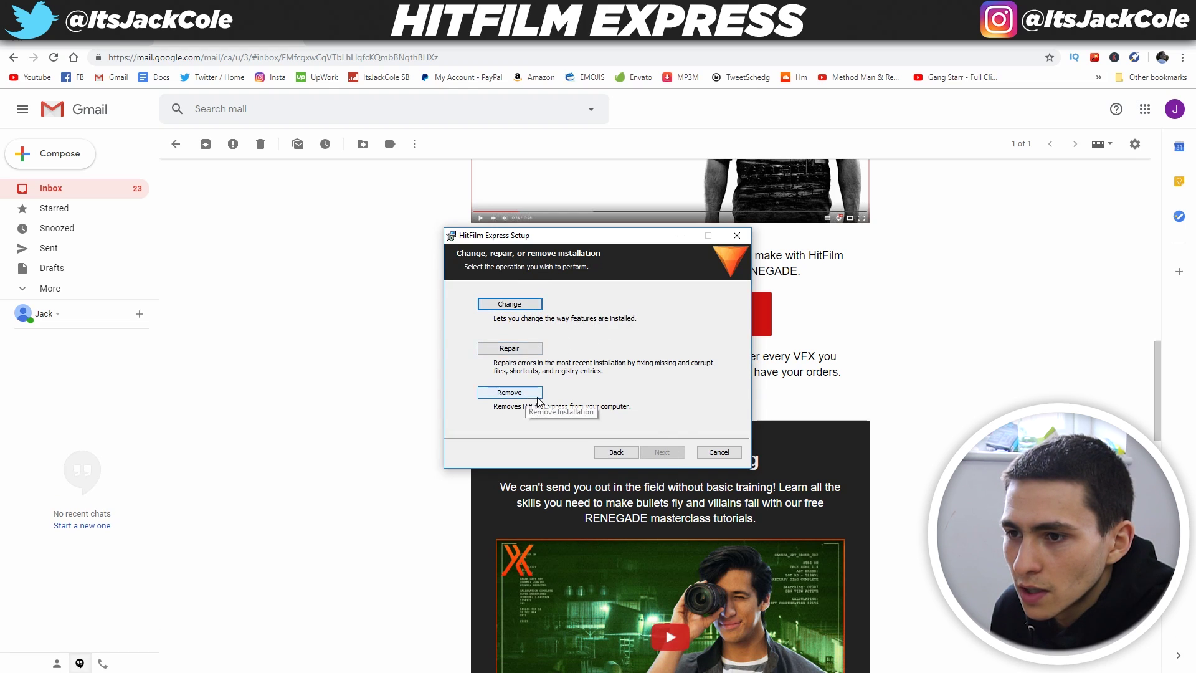
{"action": "left_click", "coordinate": [533, 350]}
{"action": "left_click", "coordinate": [648, 450]}
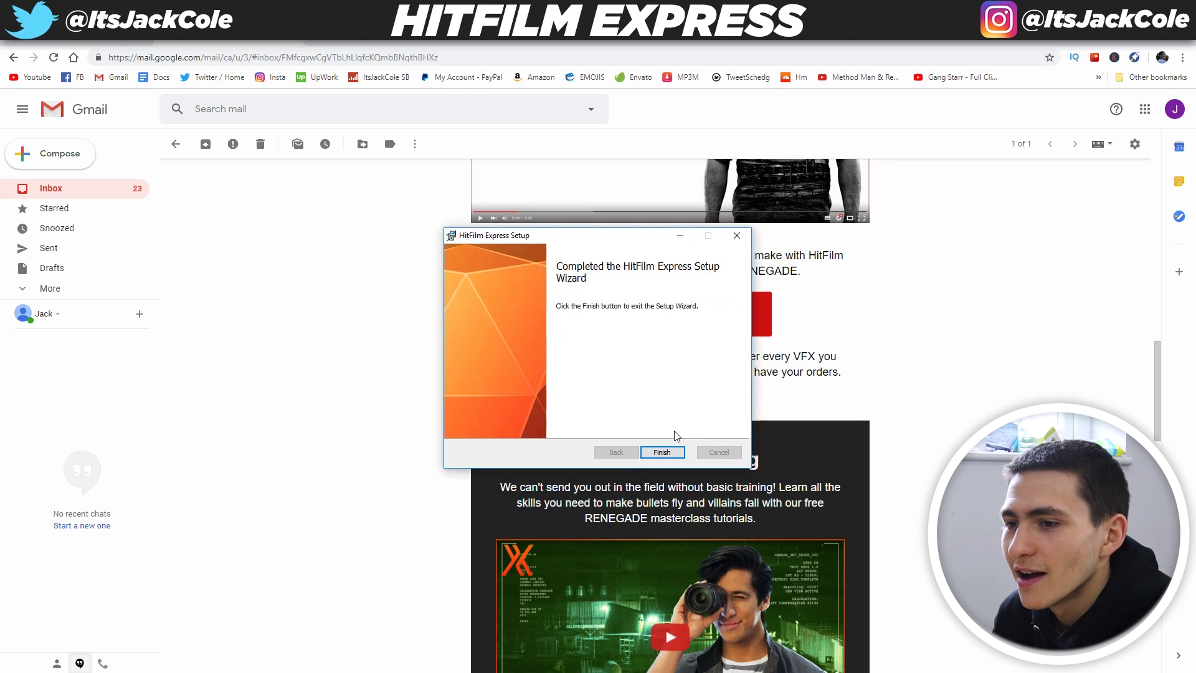
{"action": "left_click", "coordinate": [662, 453]}
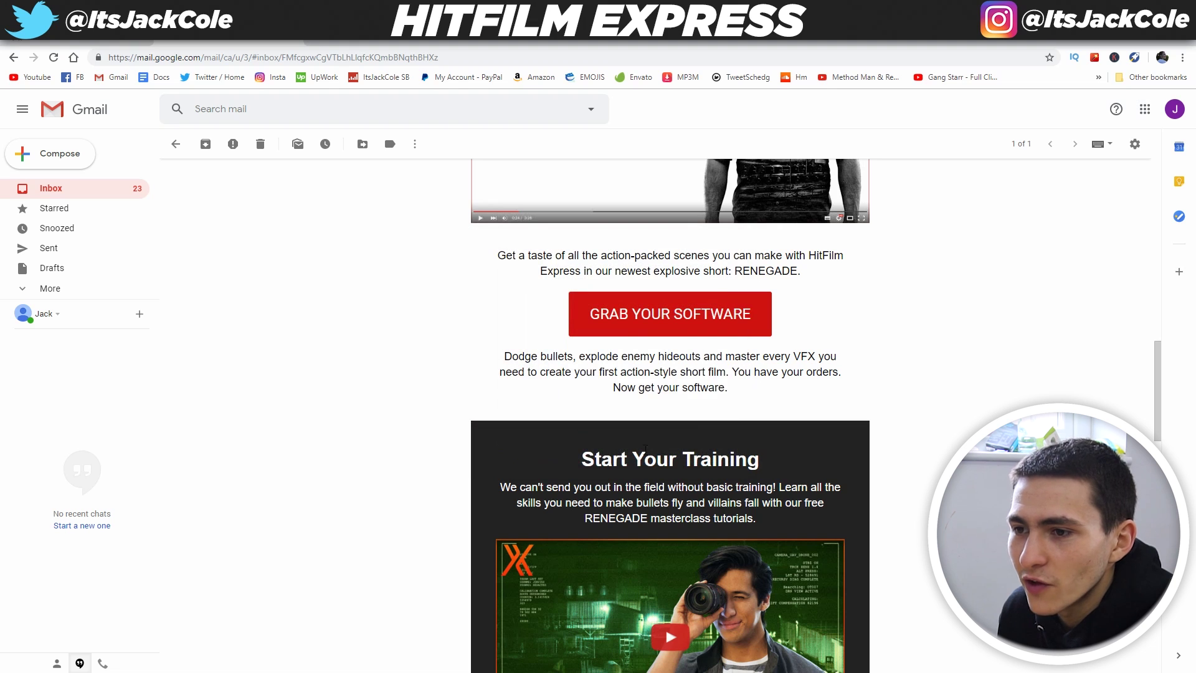
Launch HitFilm Express from Windows search ('hit') and close the licence prompt
{"action": "key", "text": "super"}
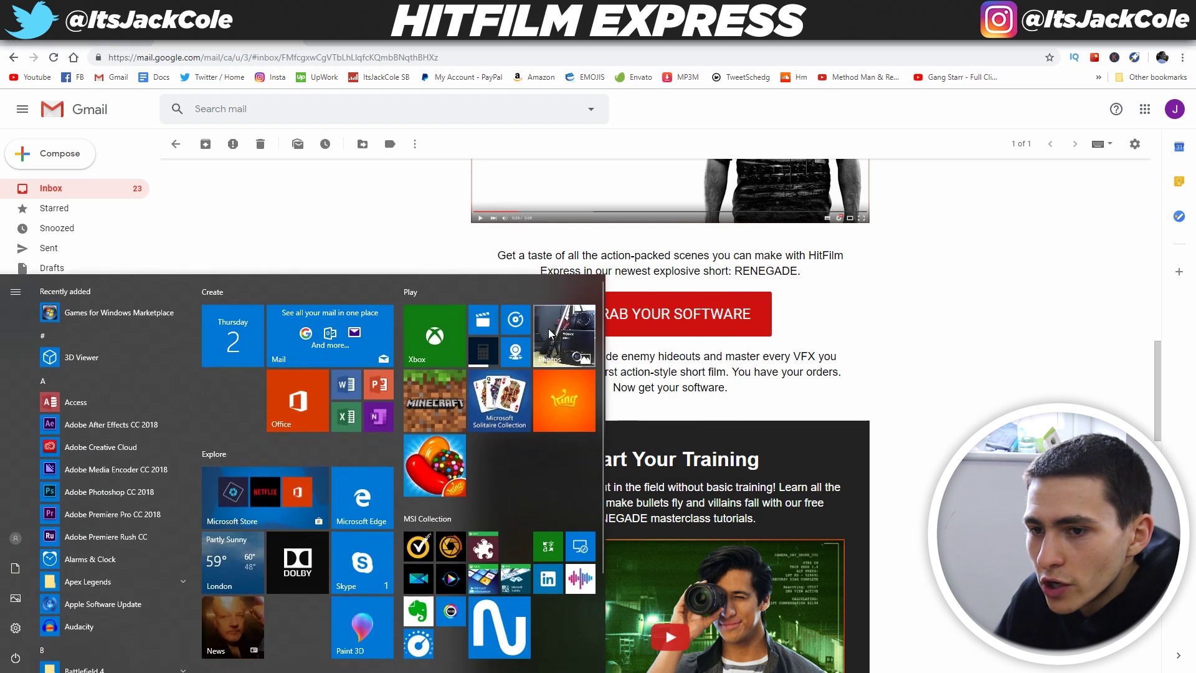
{"action": "type", "text": "hitfilm"}
{"action": "key", "text": "Return"}
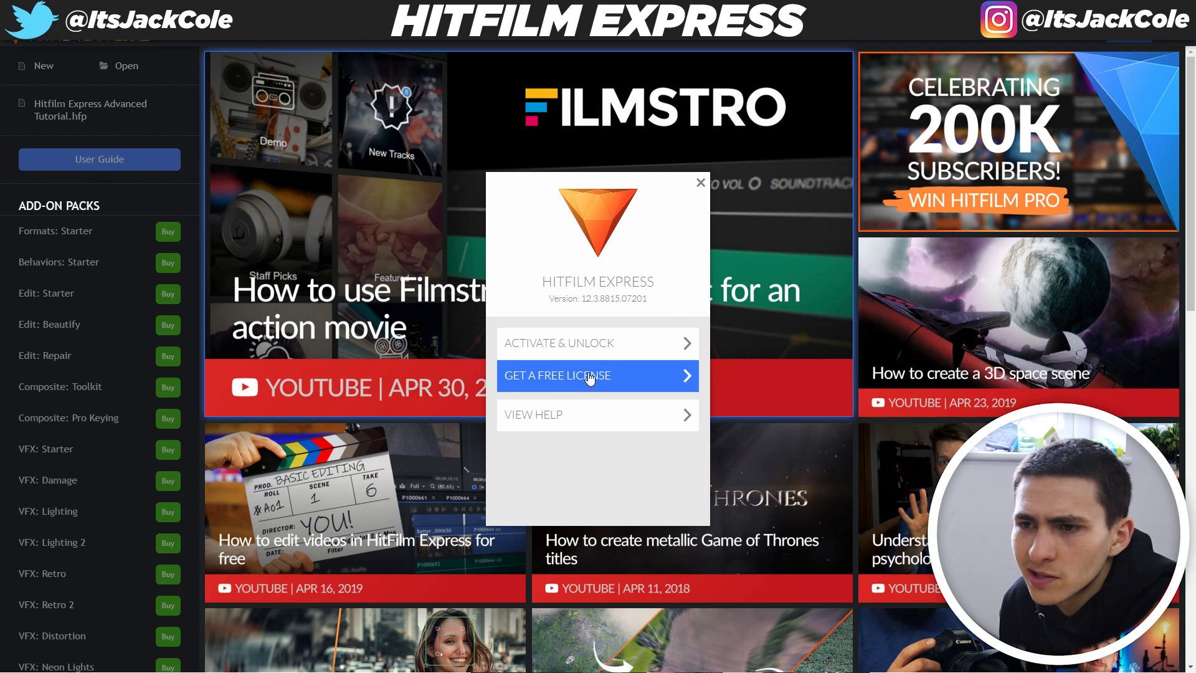
{"action": "left_click", "coordinate": [700, 182]}
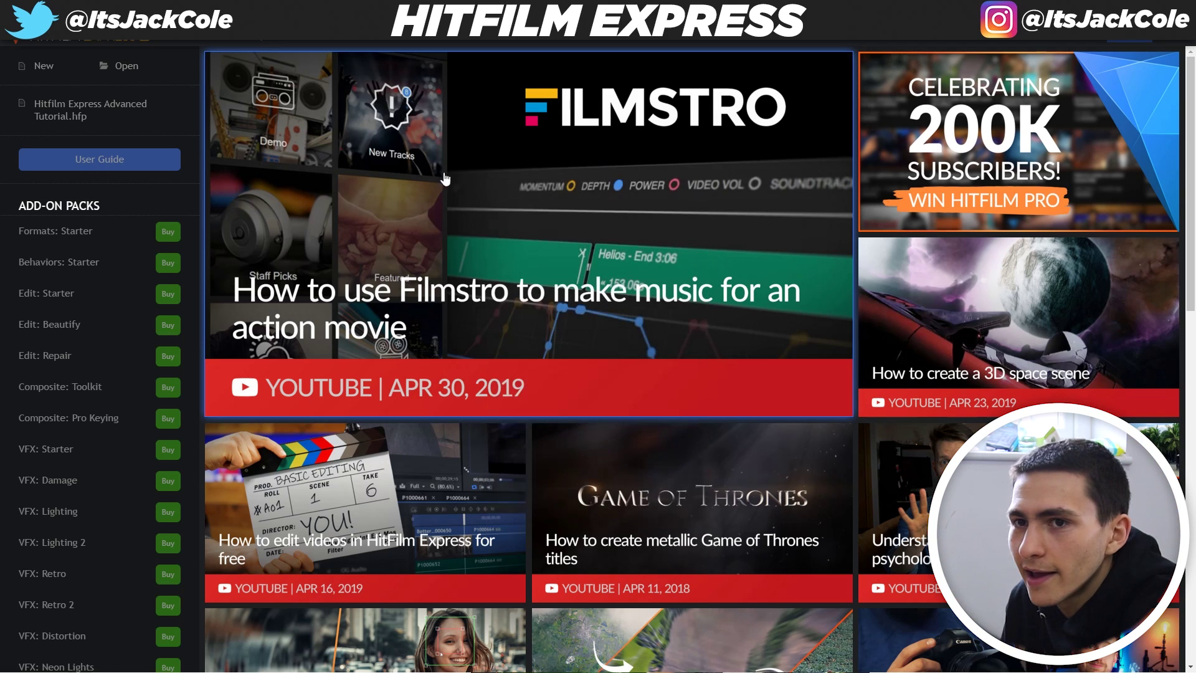
Start a new project accepting the default 1080p Full HD 23.976 fps settings
{"action": "left_click", "coordinate": [50, 70]}
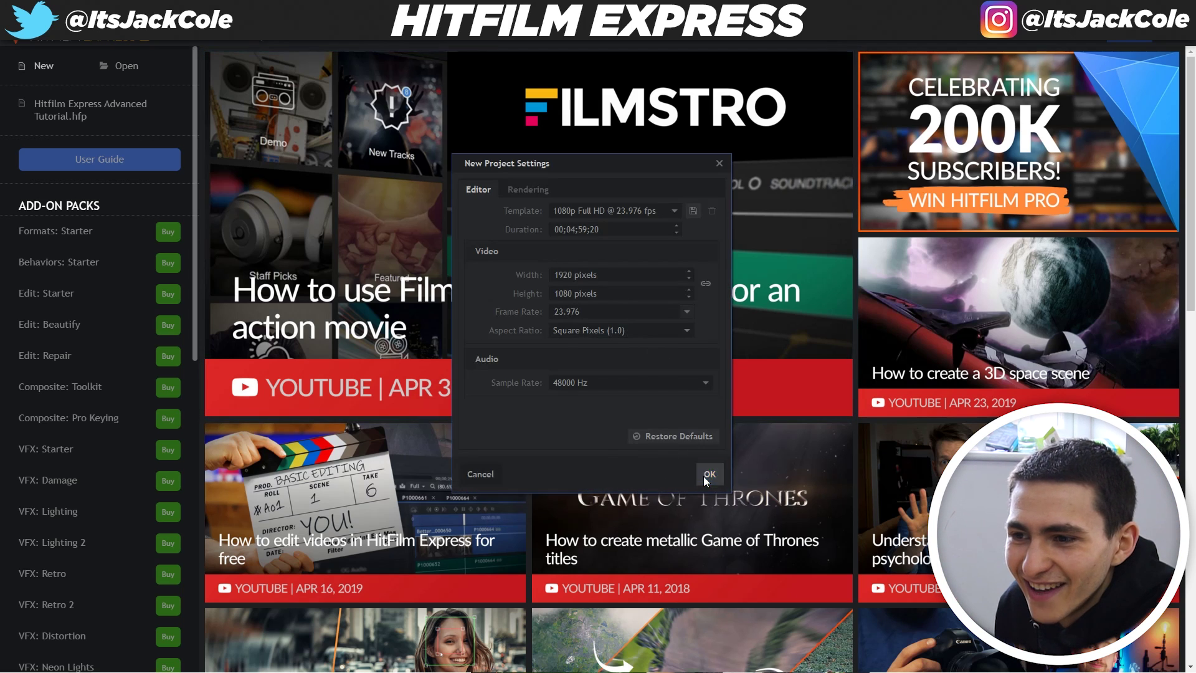
{"action": "left_click", "coordinate": [709, 474]}
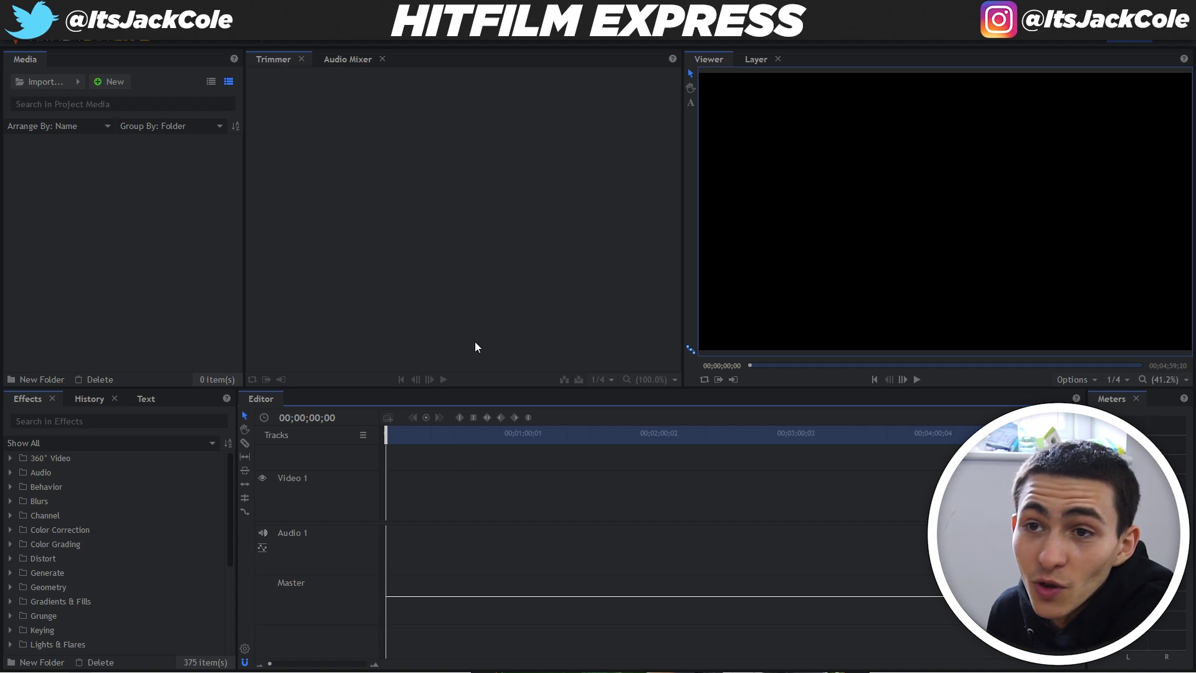
{"action": "left_click", "coordinate": [187, 41]}
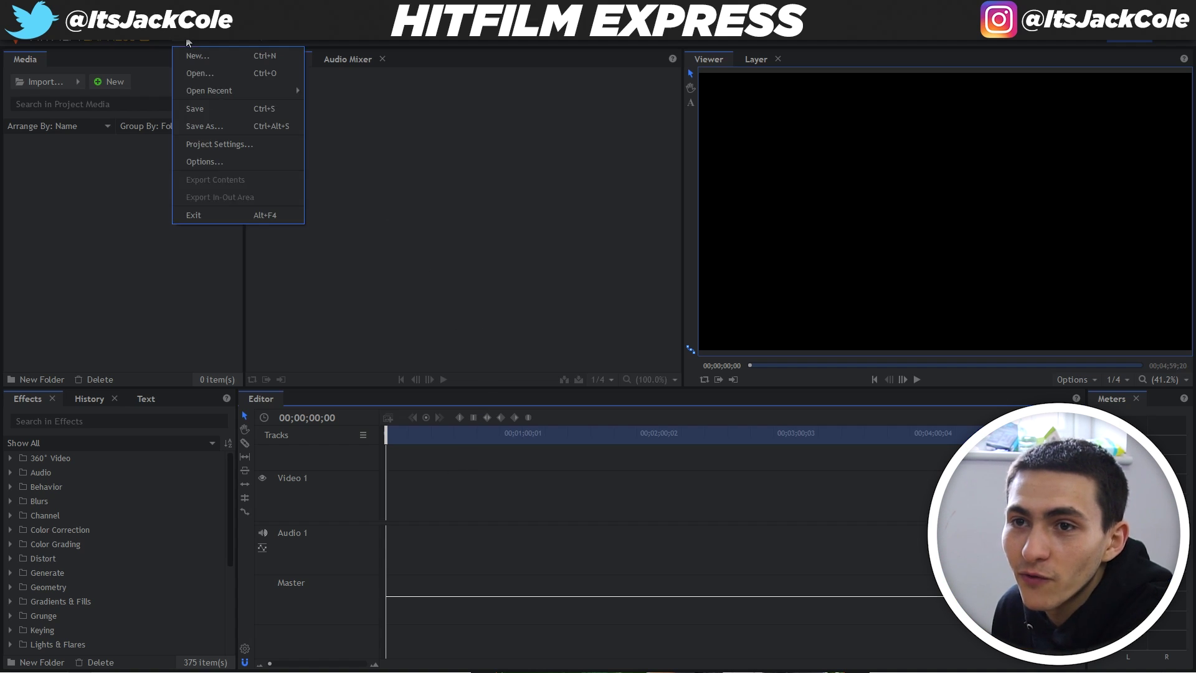
In Options > Activation, choose Activate Program and request a free Express license online
{"action": "left_click", "coordinate": [212, 162]}
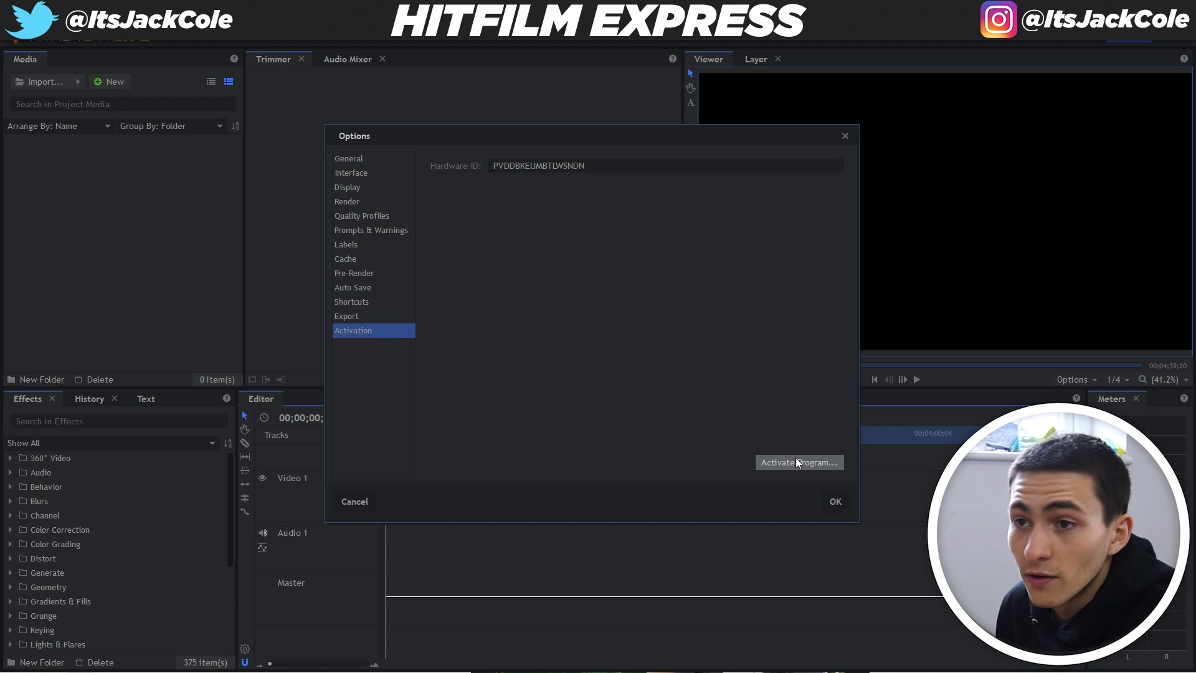
{"action": "left_click", "coordinate": [795, 461]}
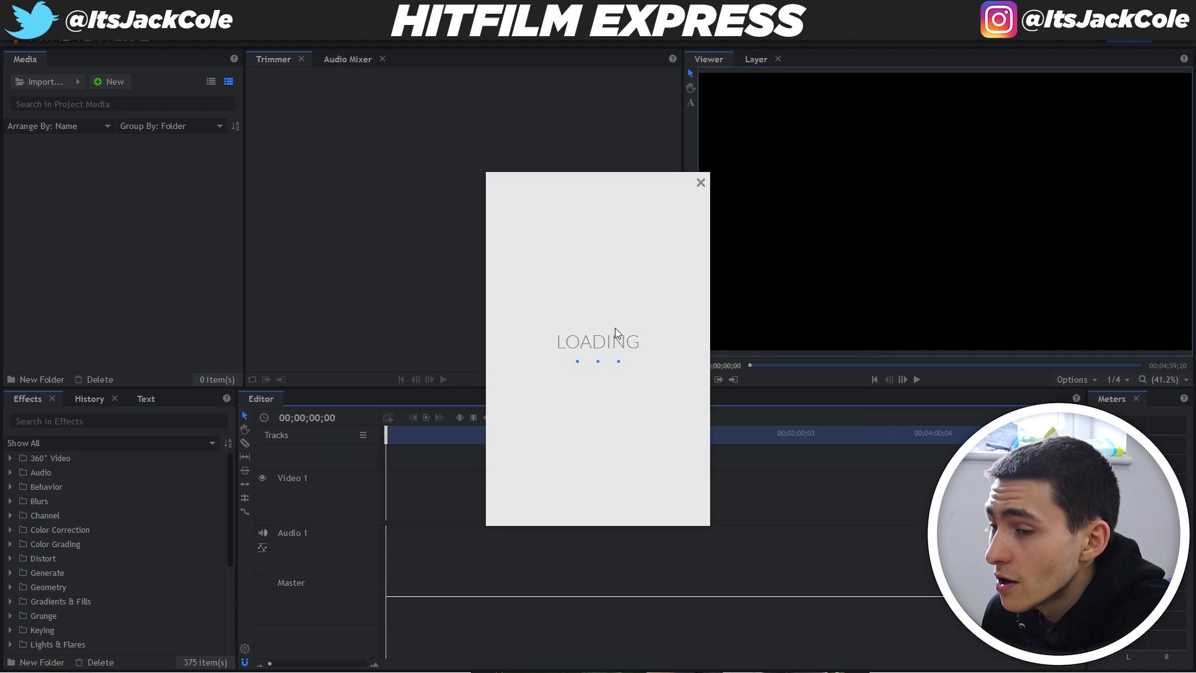
{"action": "left_click", "coordinate": [623, 375]}
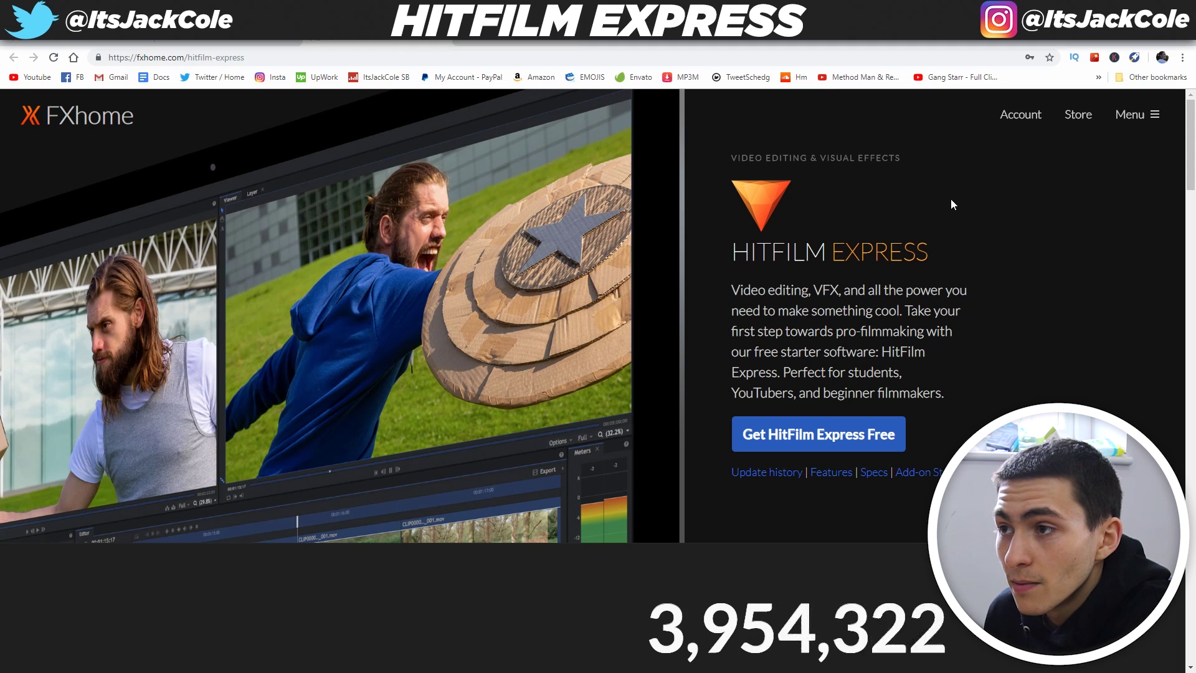
Get the free license in the browser and reach the fxhome.com account login
{"action": "key", "text": "alt+Tab"}
{"action": "left_click", "coordinate": [611, 381]}
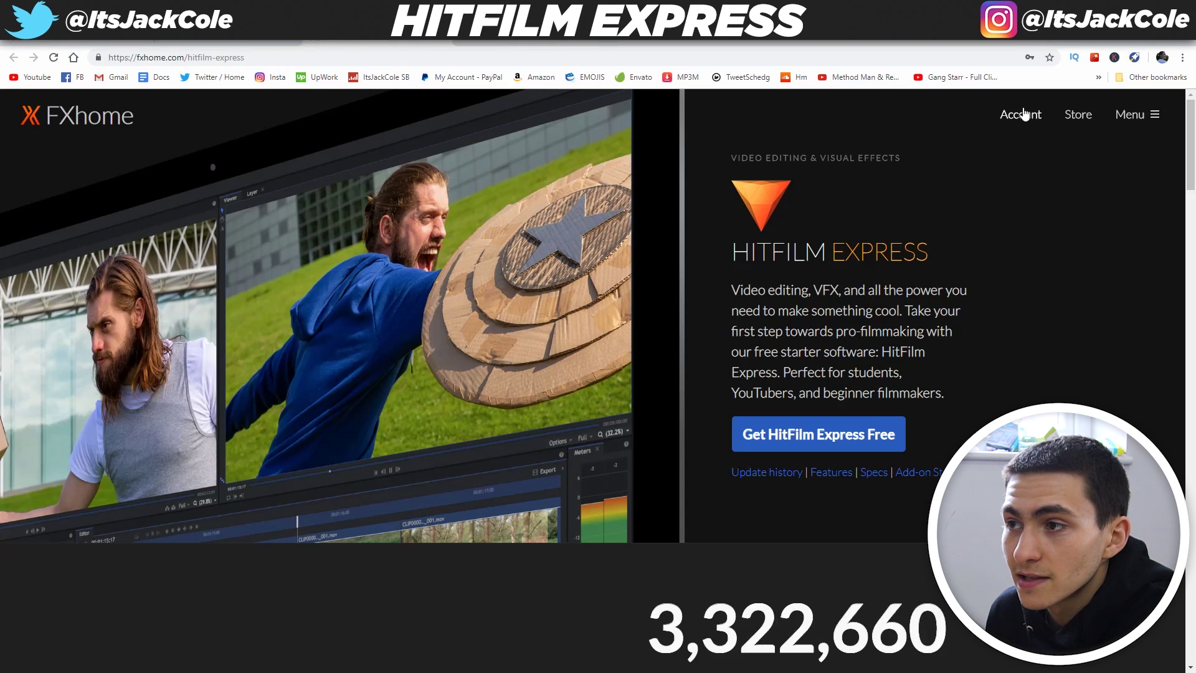
{"action": "left_click", "coordinate": [1021, 114]}
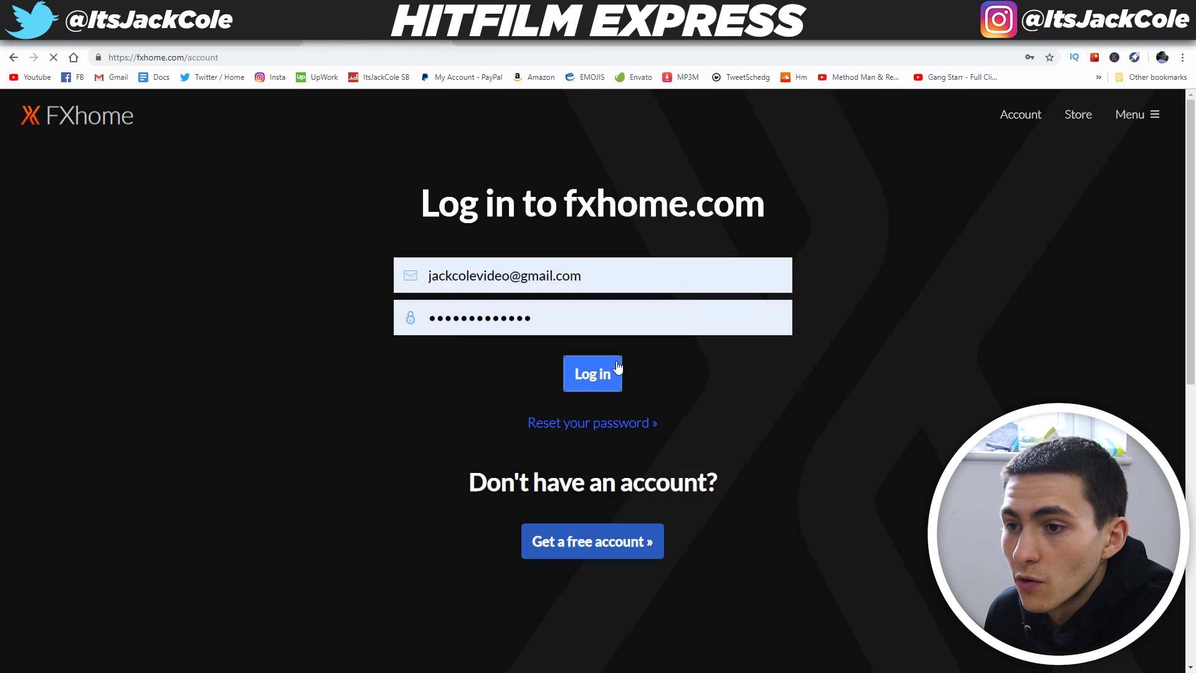
{"action": "left_click", "coordinate": [598, 374]}
Enter a password, set age to '18 or over', and submit the review settings form
{"action": "left_click", "coordinate": [615, 313]}
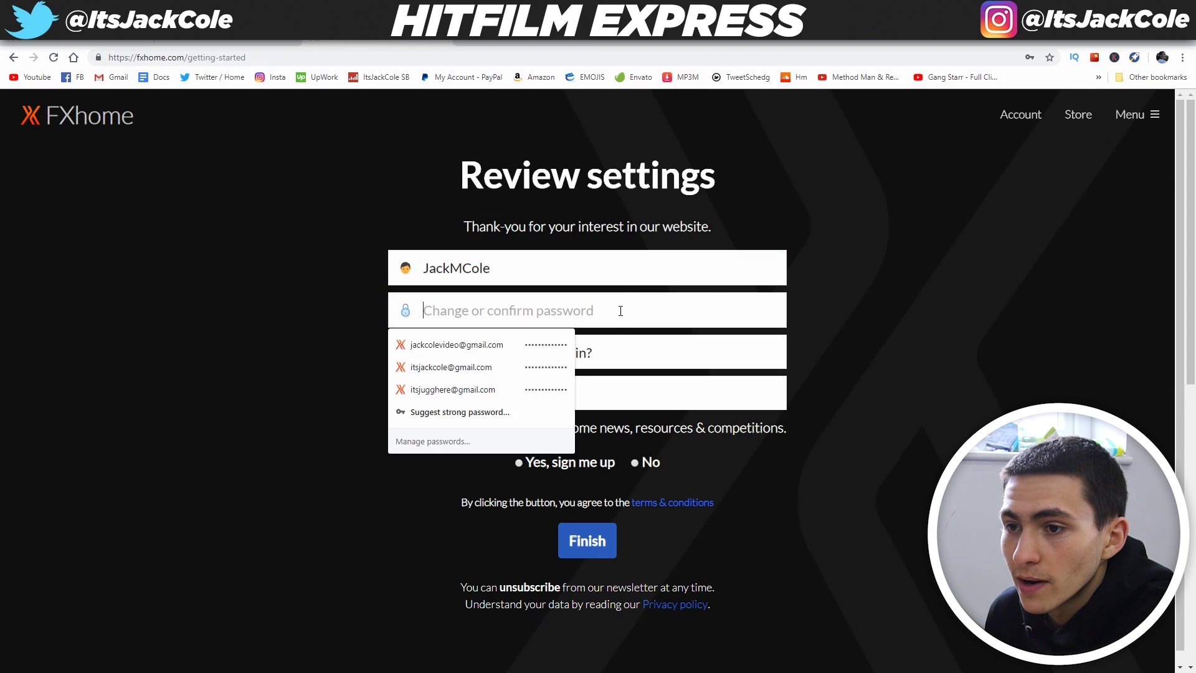
{"action": "type", "text": "•••••••"}
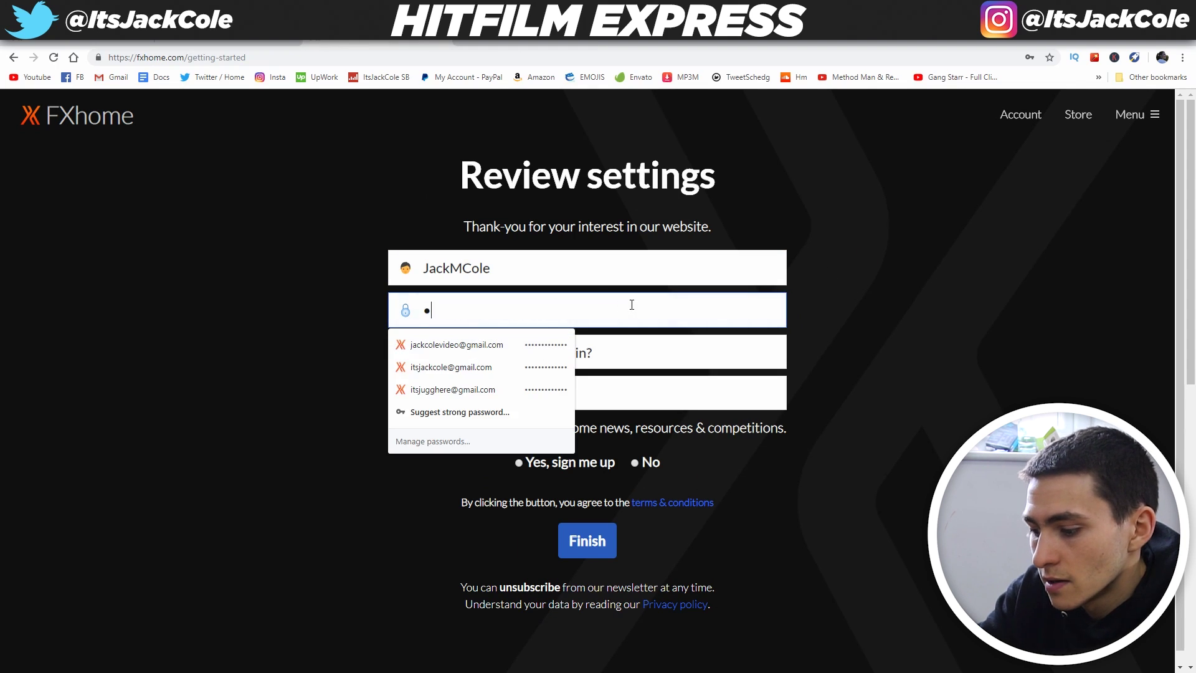
{"action": "key", "text": "ctrl+a"}
{"action": "type", "text": "•••••"}
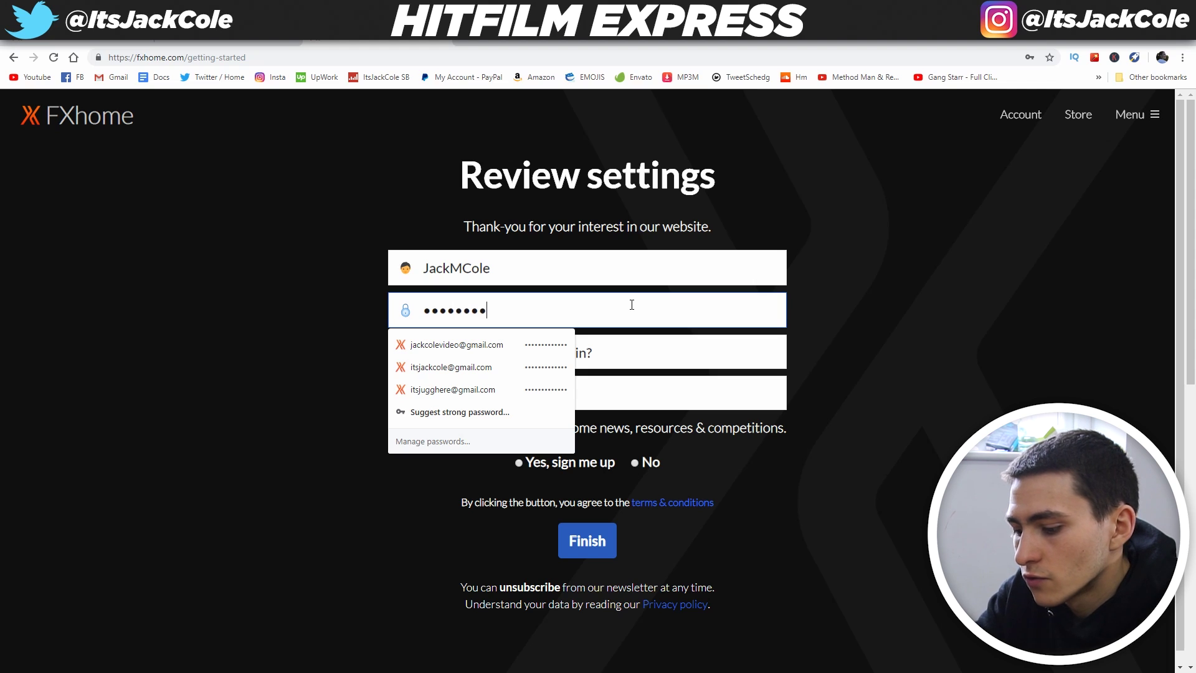
{"action": "left_click", "coordinate": [638, 404]}
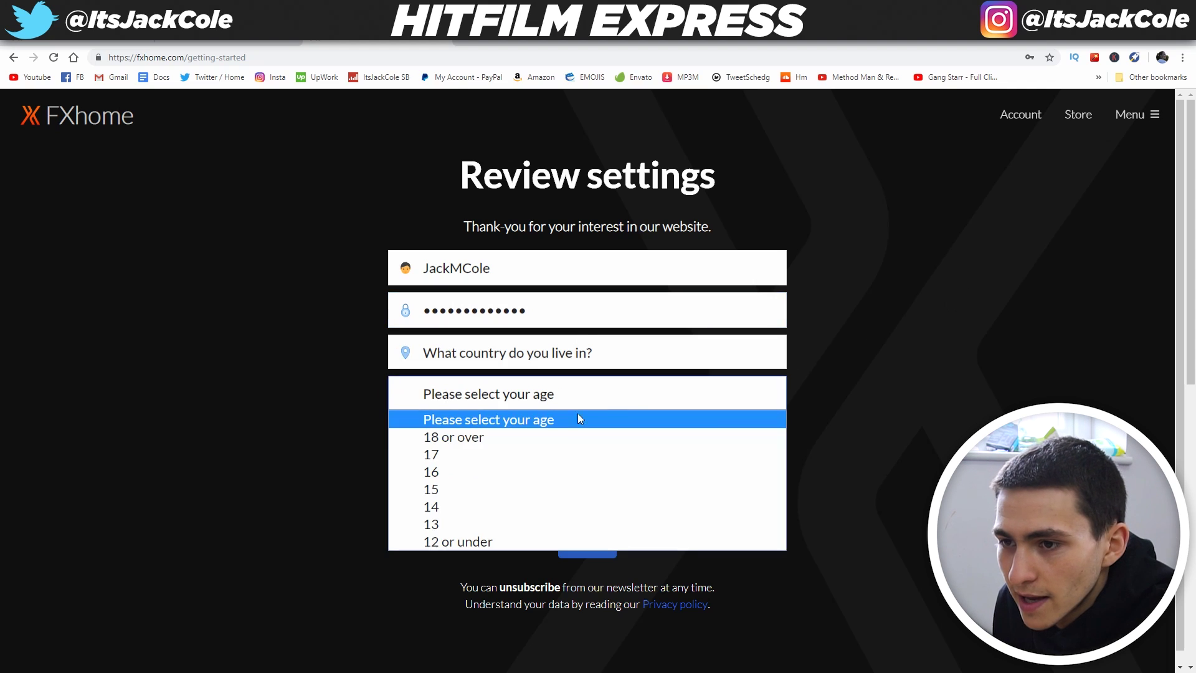
{"action": "left_click", "coordinate": [518, 435]}
{"action": "left_click", "coordinate": [650, 464]}
{"action": "left_click", "coordinate": [583, 541]}
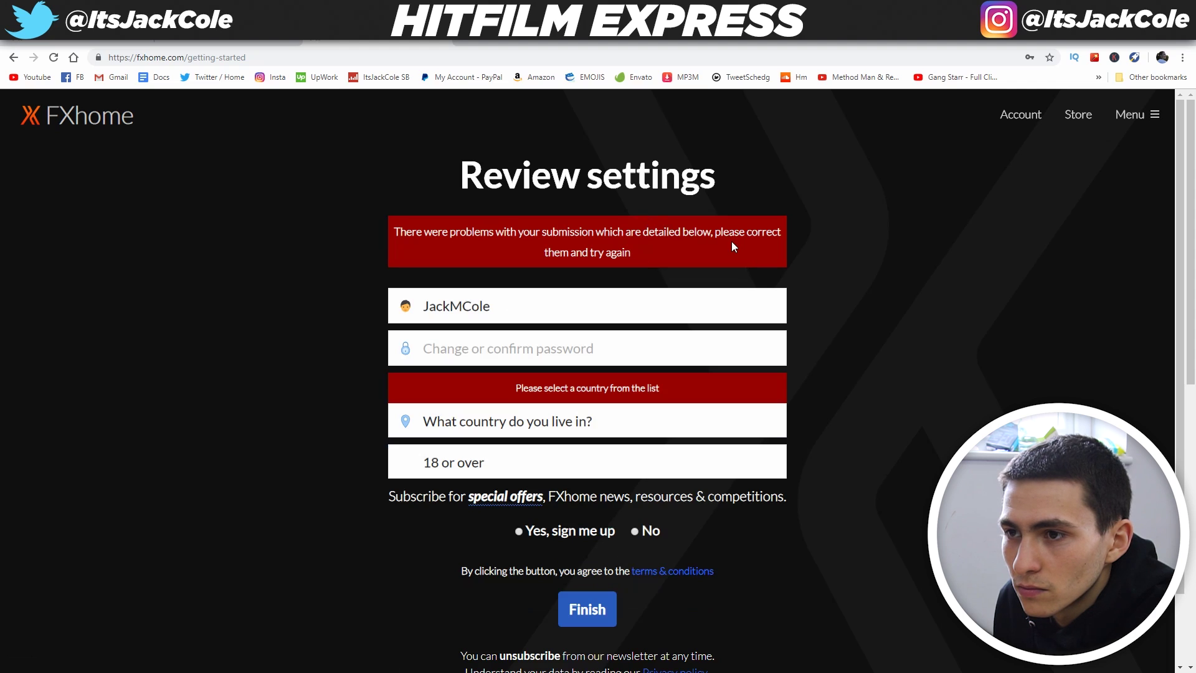
Choose UNITED KINGDOM as country, re-enter the password, and submit the corrected form
{"action": "left_click", "coordinate": [579, 427]}
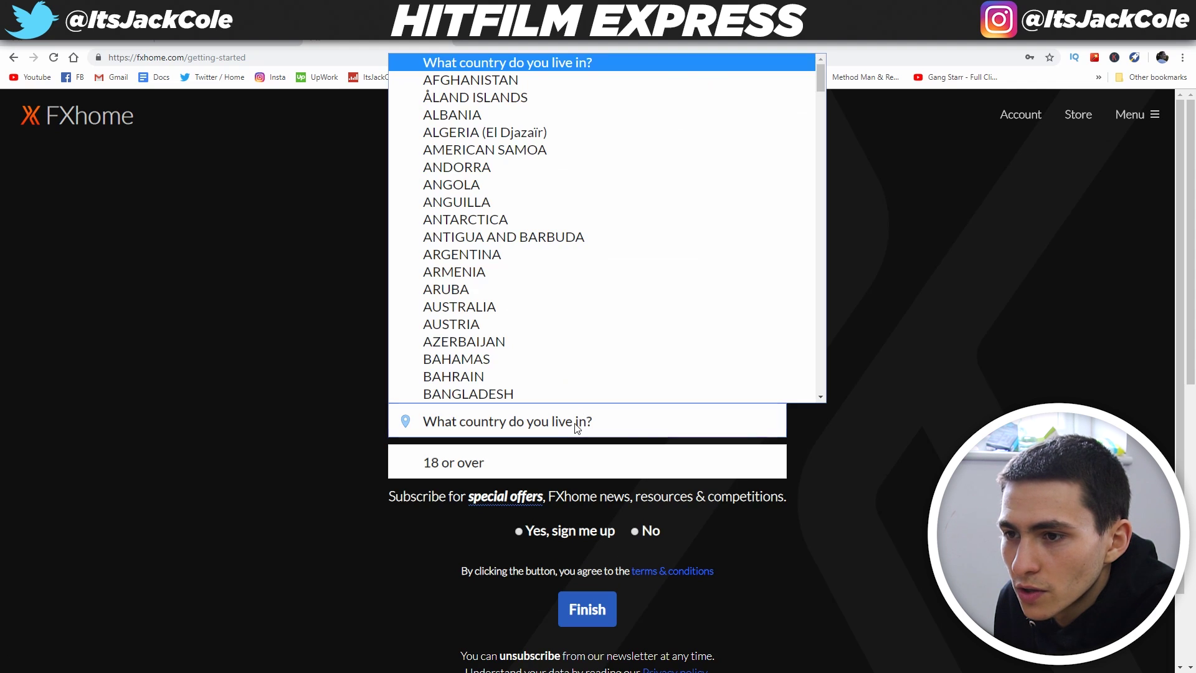
{"action": "key", "text": "u"}
{"action": "key", "text": "n"}
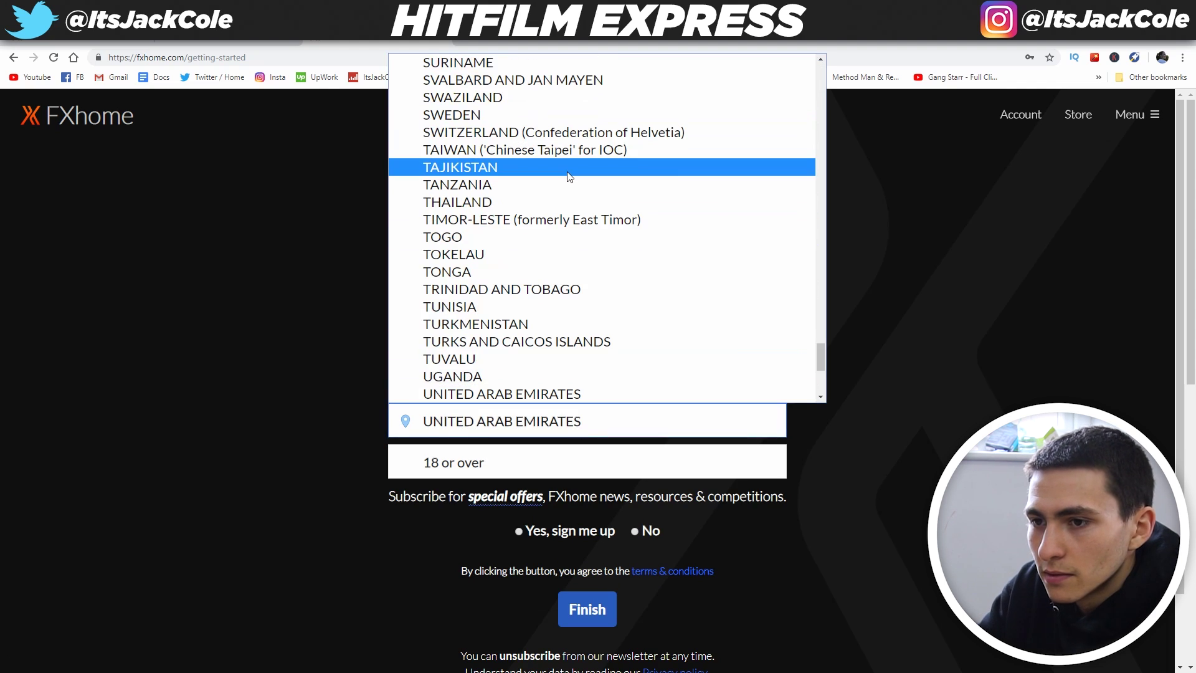
{"action": "scroll", "coordinate": [568, 176], "scroll_direction": "down", "scroll_amount": 2}
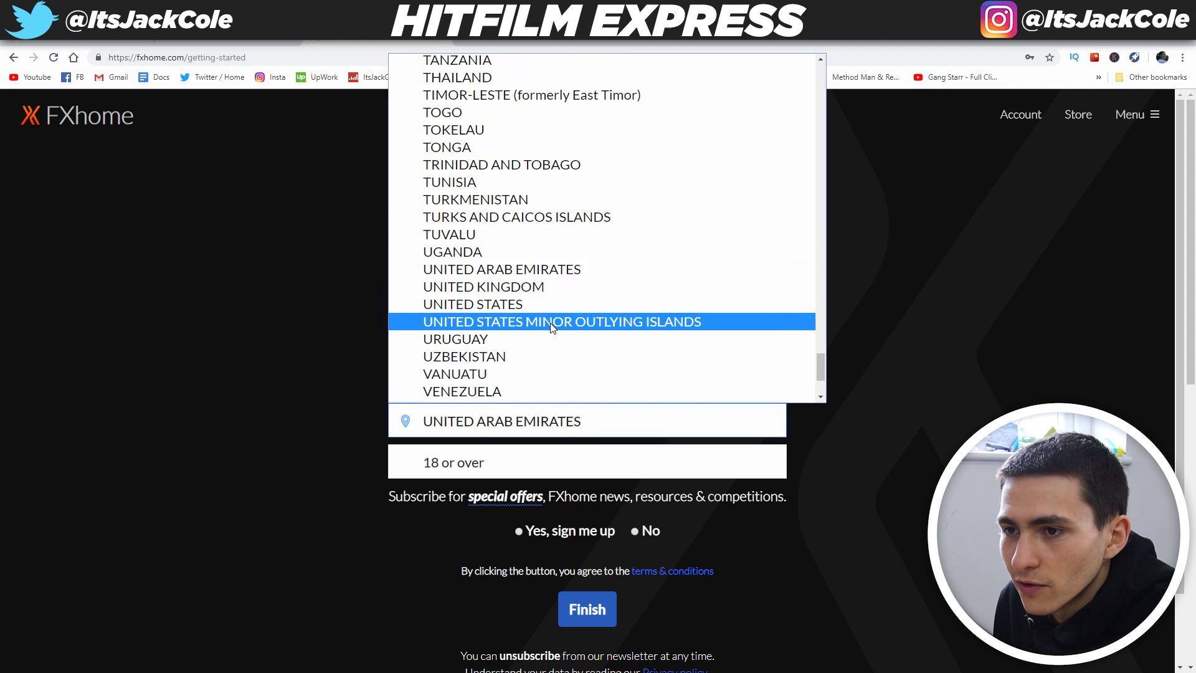
{"action": "left_click", "coordinate": [544, 285]}
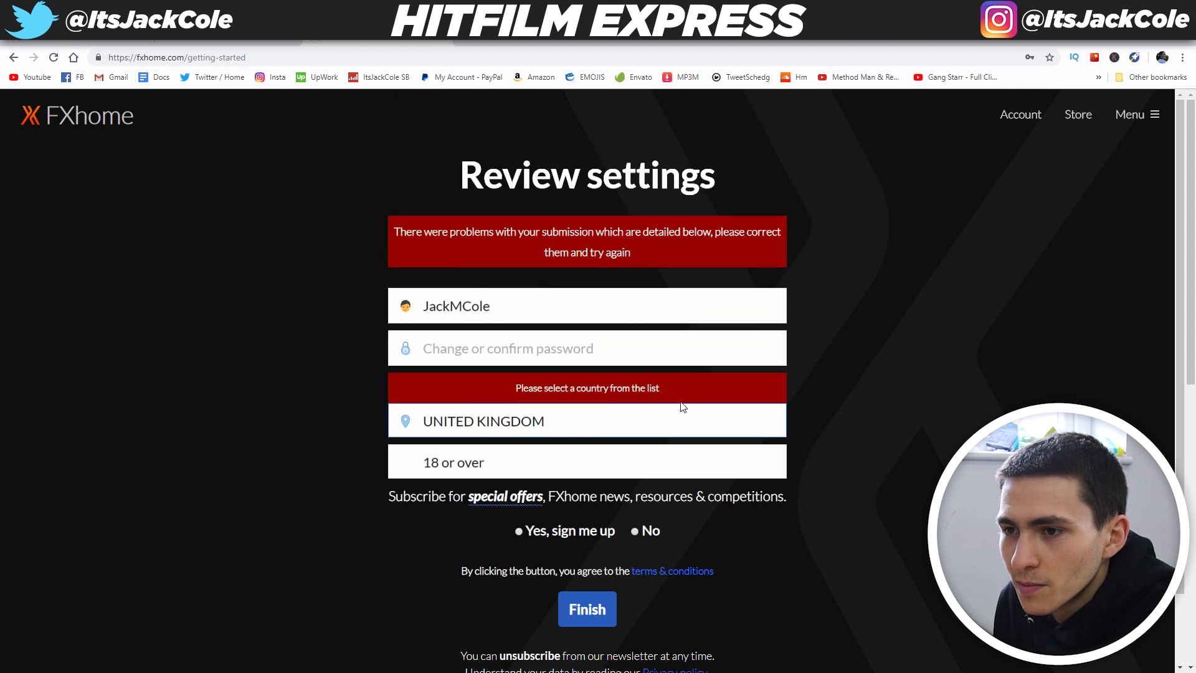
{"action": "left_click", "coordinate": [527, 343]}
{"action": "type", "text": "*******"}
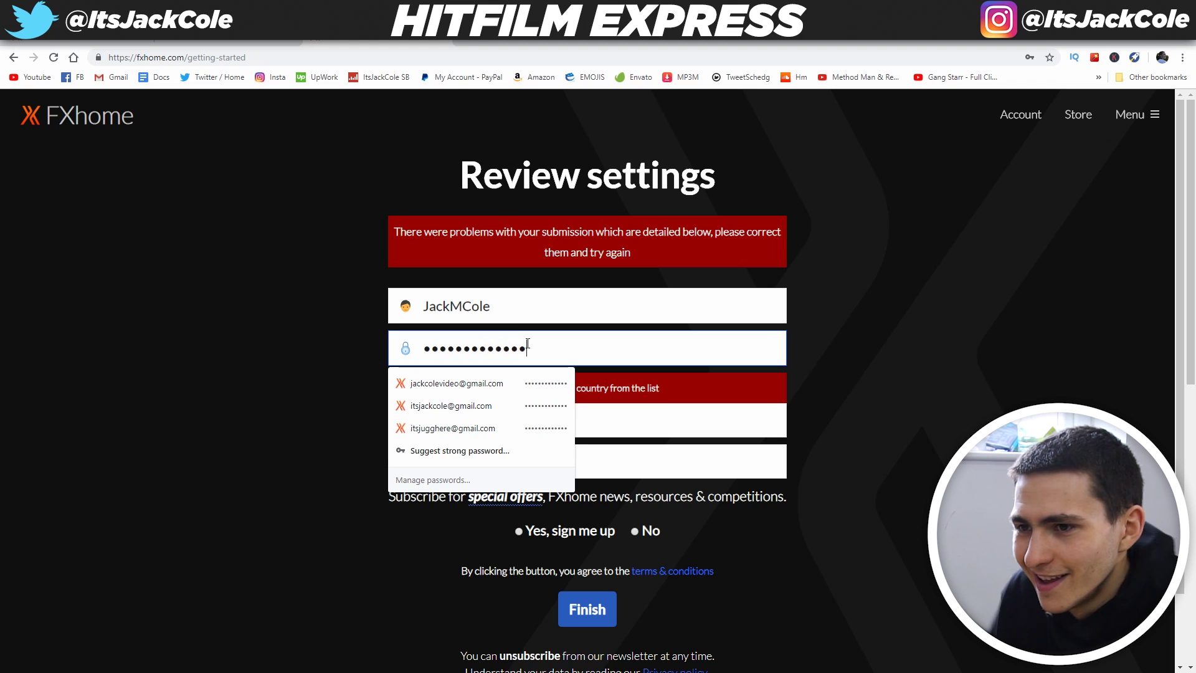
{"action": "left_click", "coordinate": [515, 505]}
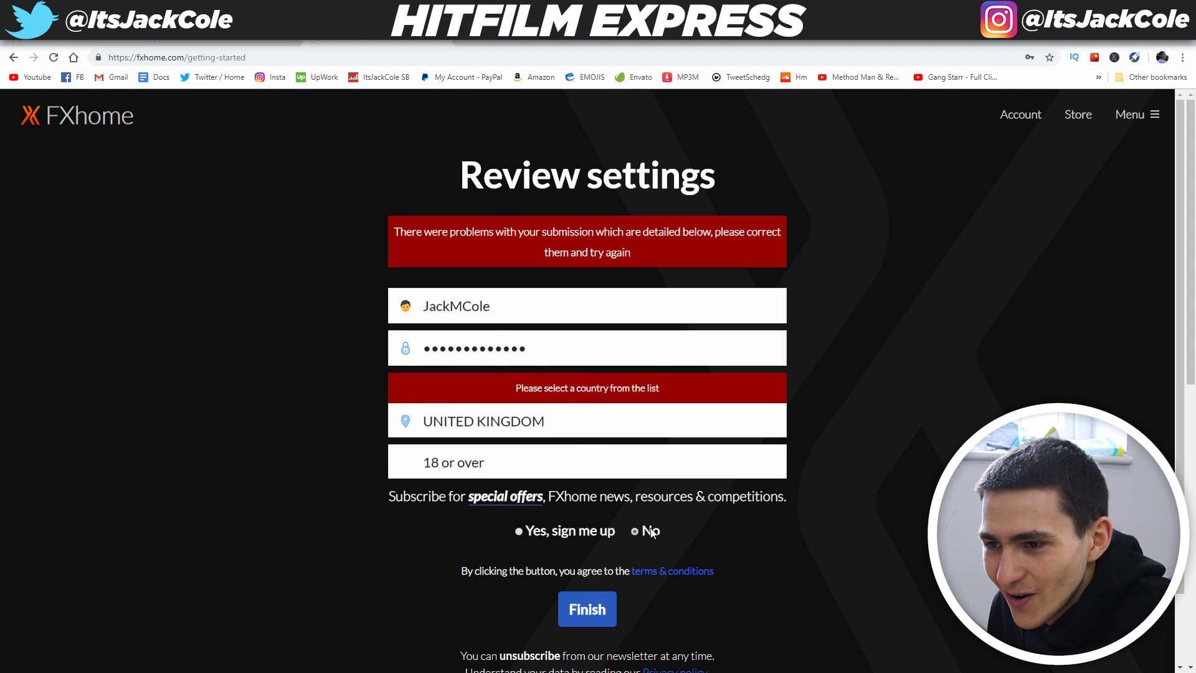
{"action": "left_click", "coordinate": [588, 613]}
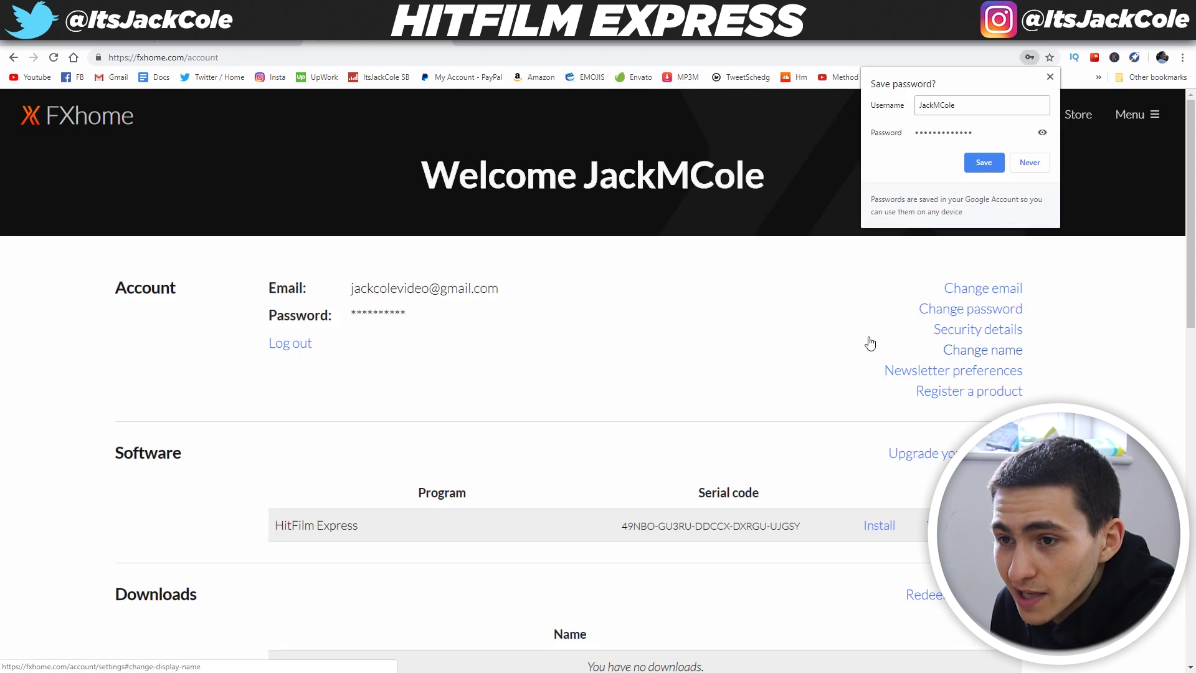
Select the HitFilm Express serial code under Software and open its activations page
{"action": "left_click", "coordinate": [983, 161]}
{"action": "scroll", "coordinate": [675, 349], "scroll_direction": "down", "scroll_amount": 4}
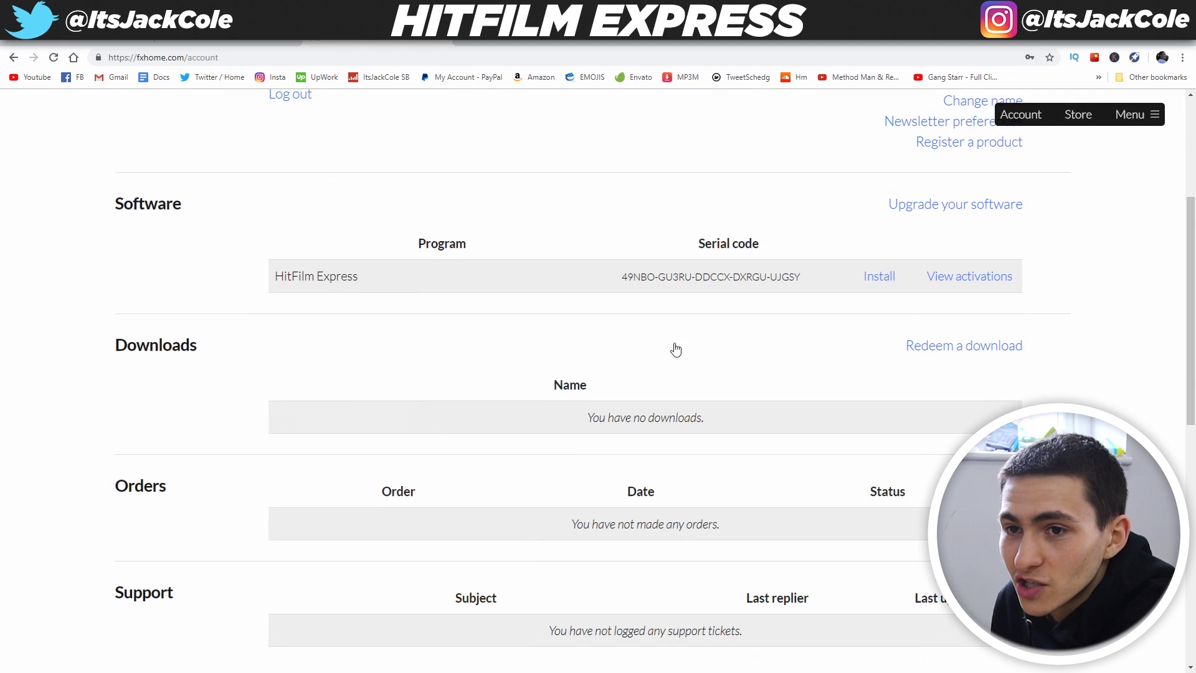
{"action": "triple_click", "coordinate": [699, 275]}
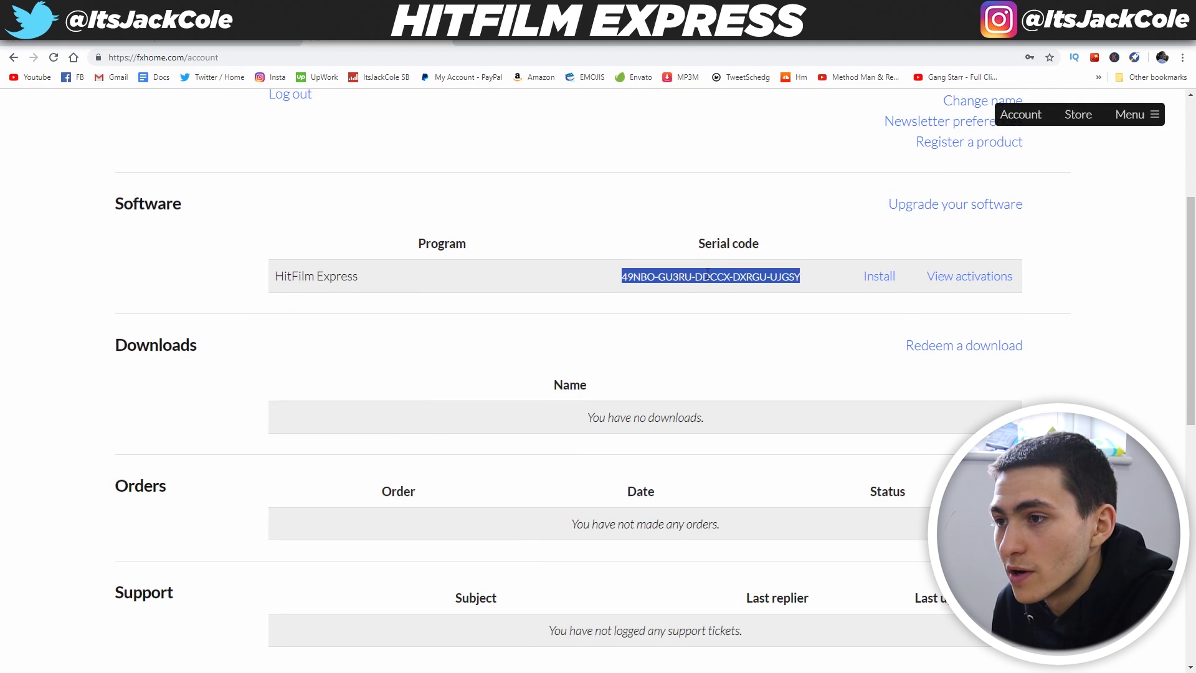
{"action": "left_click", "coordinate": [982, 276]}
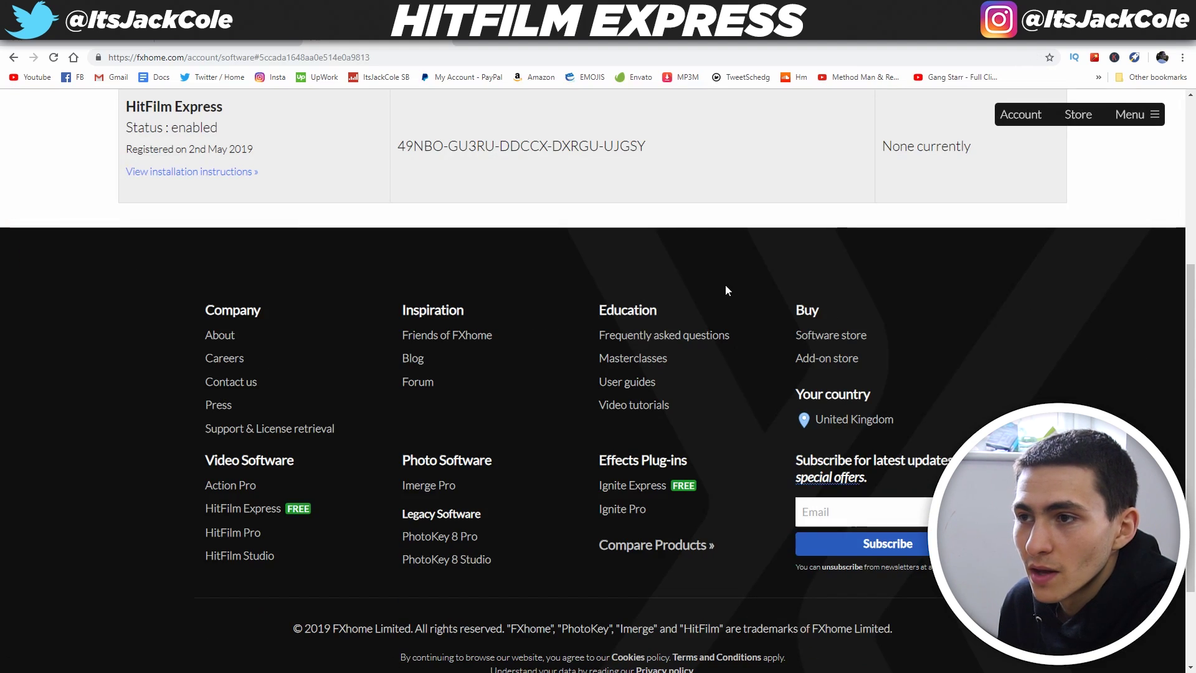
{"action": "scroll", "coordinate": [725, 285], "scroll_direction": "up", "scroll_amount": 1}
{"action": "triple_click", "coordinate": [599, 206]}
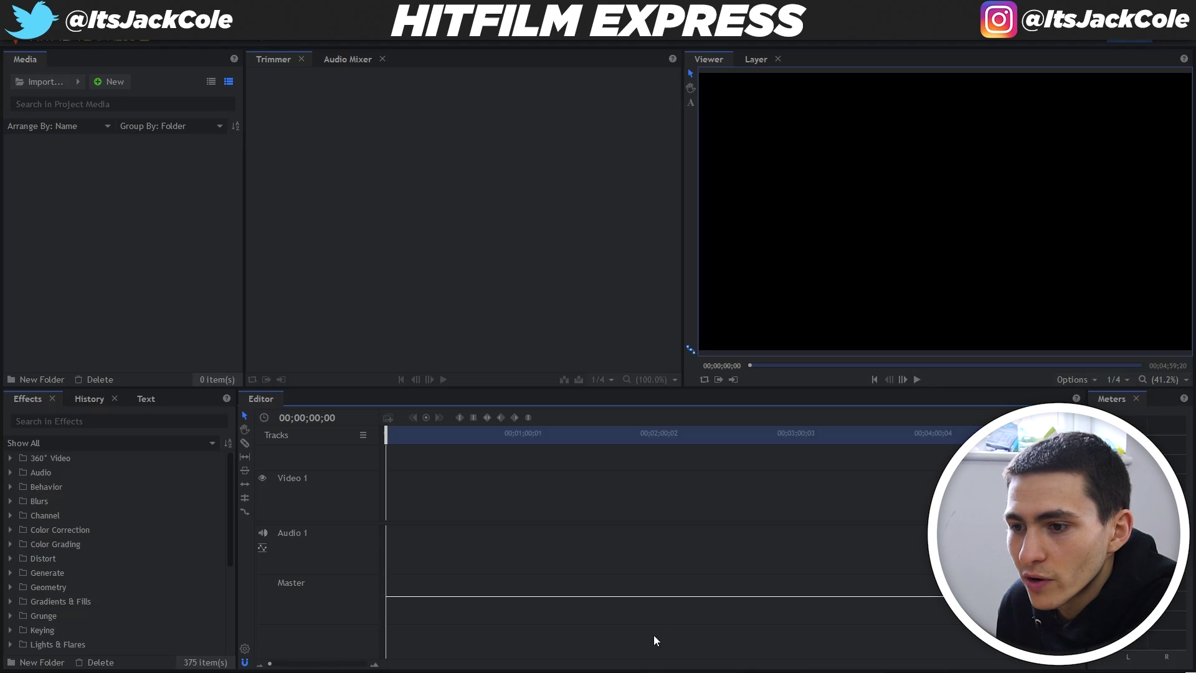
Choose Activate & Unlock and sign in with the FXhome account e-mail and password
{"action": "left_click", "coordinate": [680, 343]}
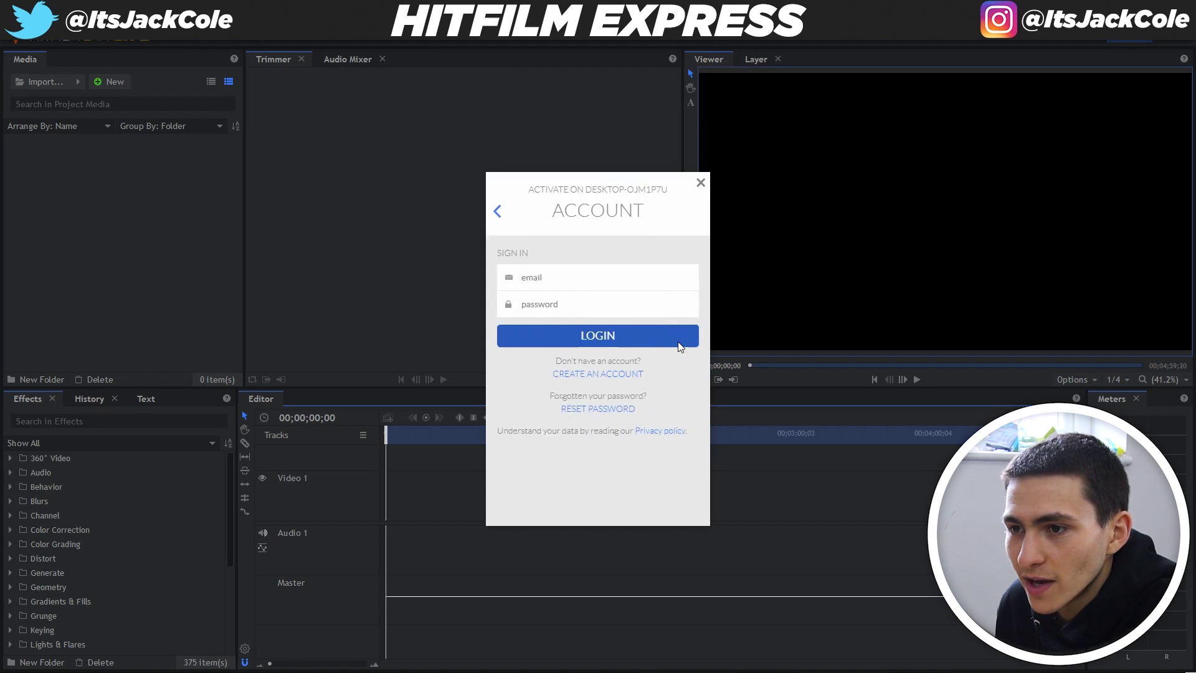
{"action": "left_click", "coordinate": [589, 275]}
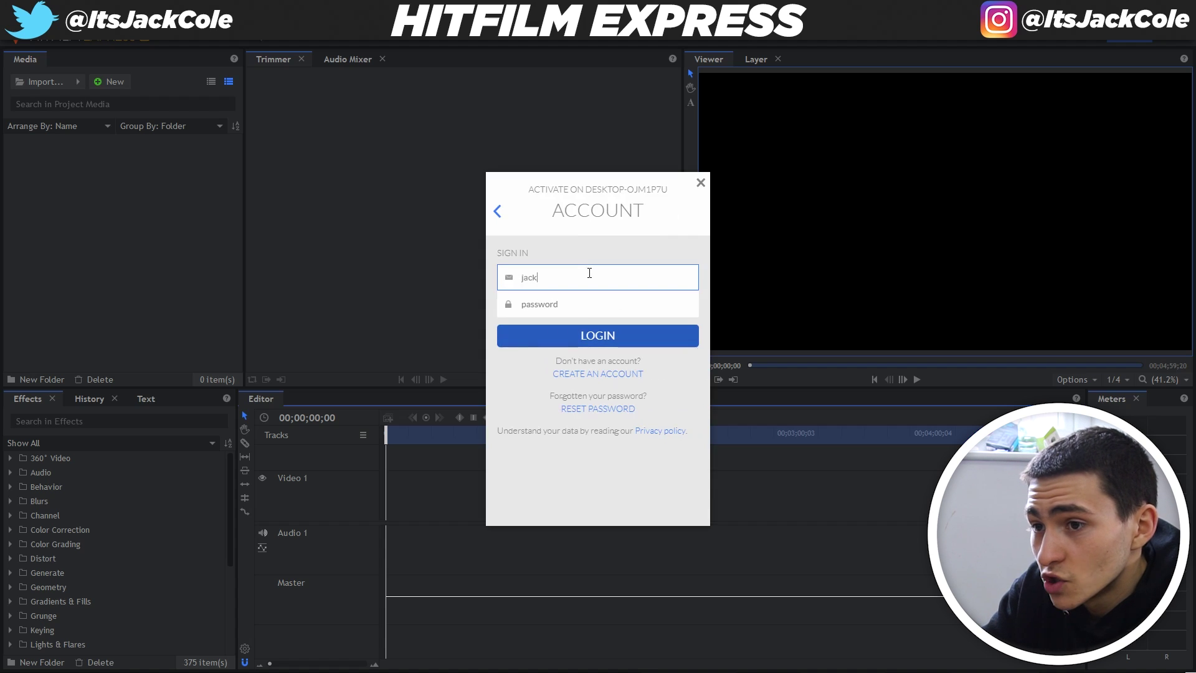
{"action": "key", "text": "Tab"}
{"action": "type", "text": "****"}
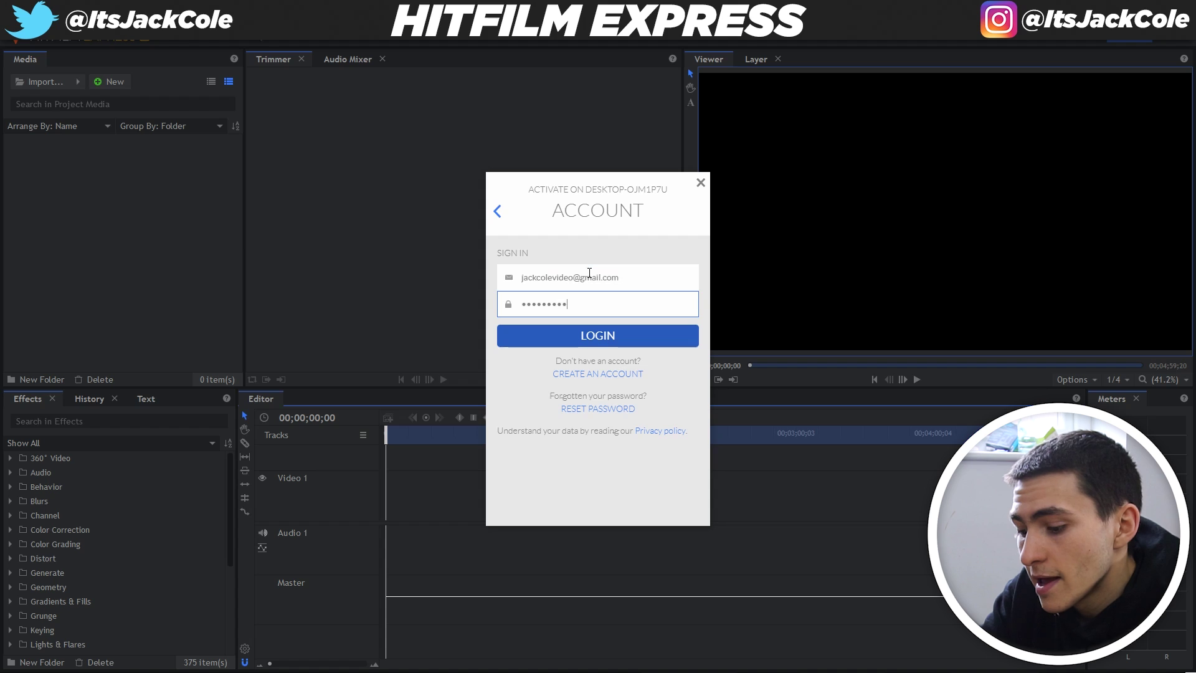
{"action": "left_click", "coordinate": [689, 339]}
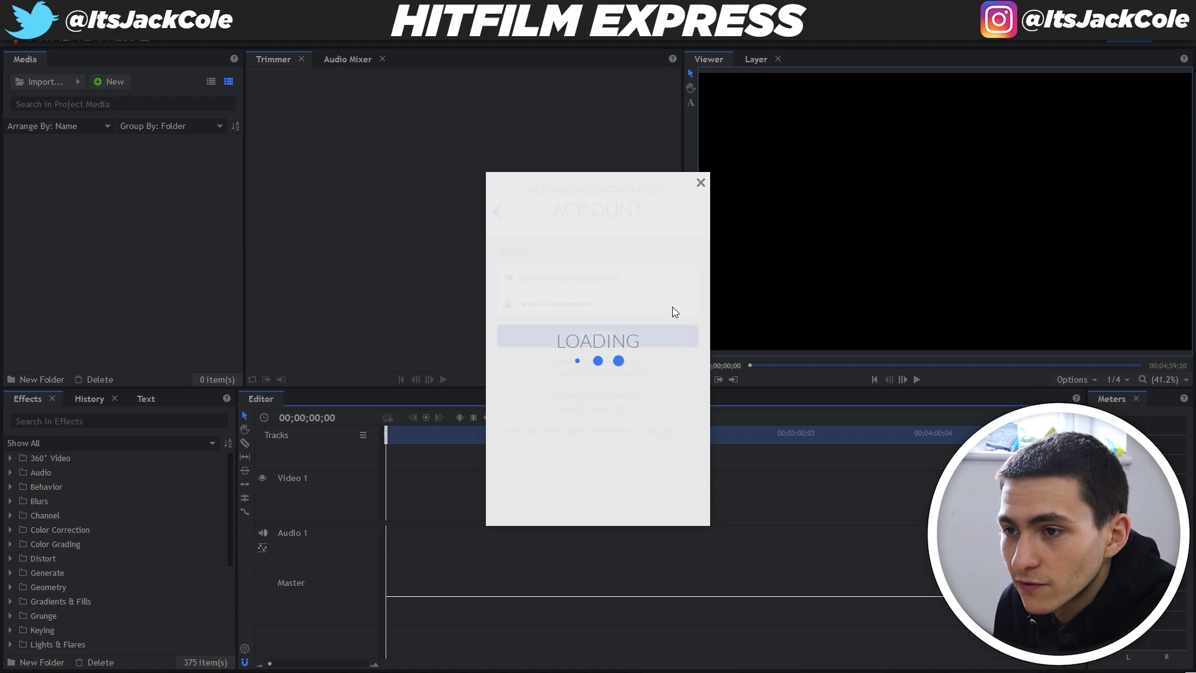
Retype the wrong password, log in again, and close the restart prompt
{"action": "type", "text": "*"}
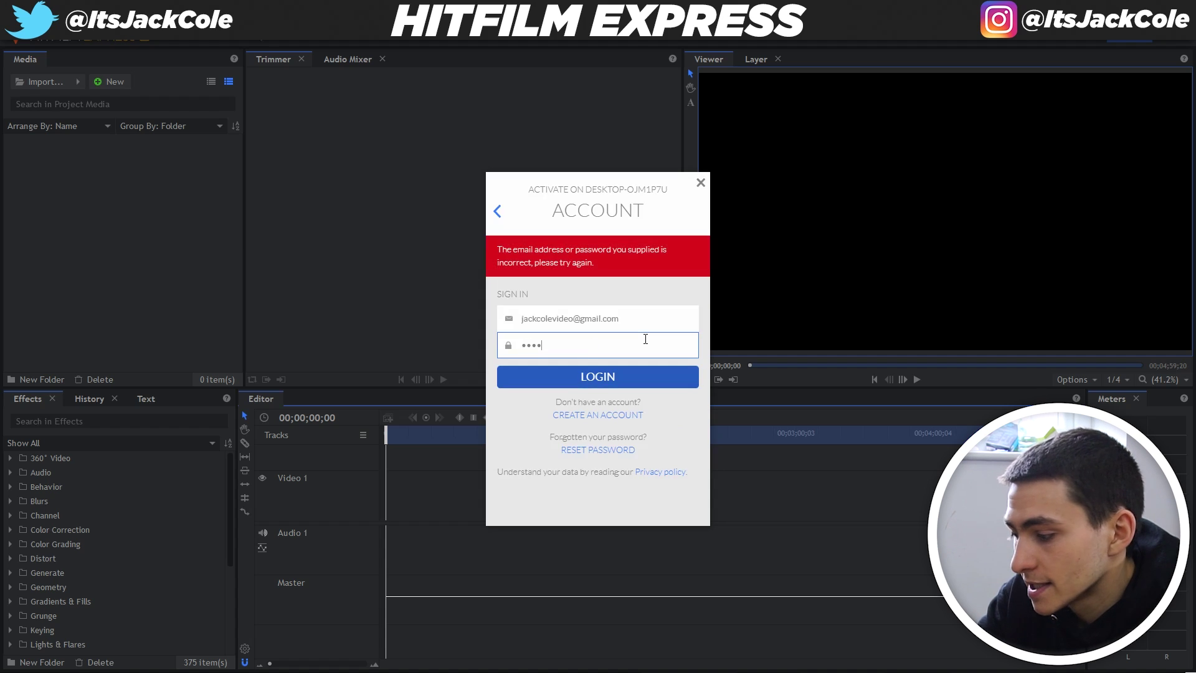
{"action": "type", "text": "***"}
{"action": "key", "text": "ctrl+a"}
{"action": "type", "text": "*"}
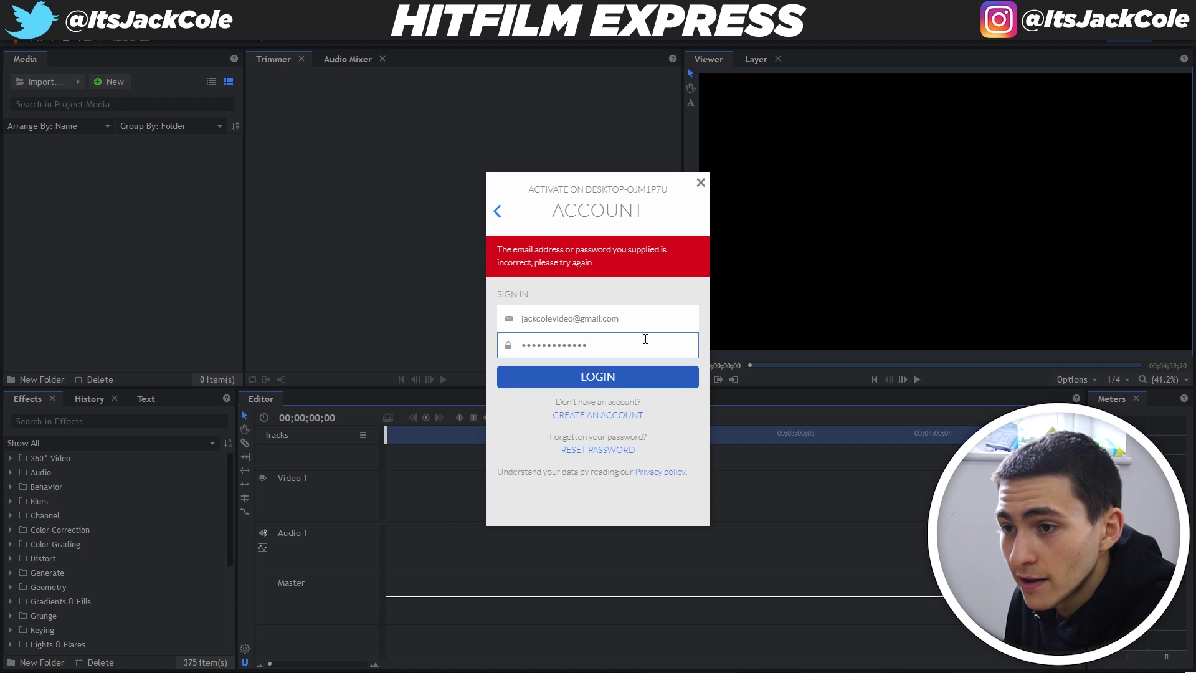
{"action": "left_click", "coordinate": [665, 376]}
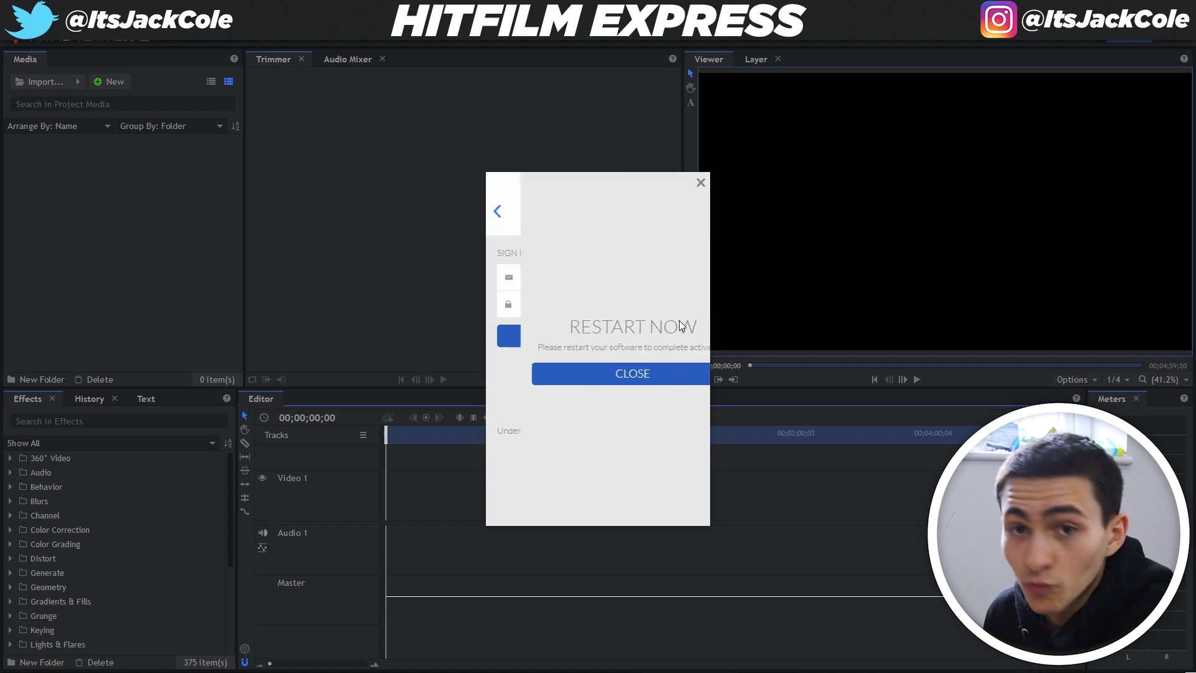
{"action": "left_click", "coordinate": [646, 376]}
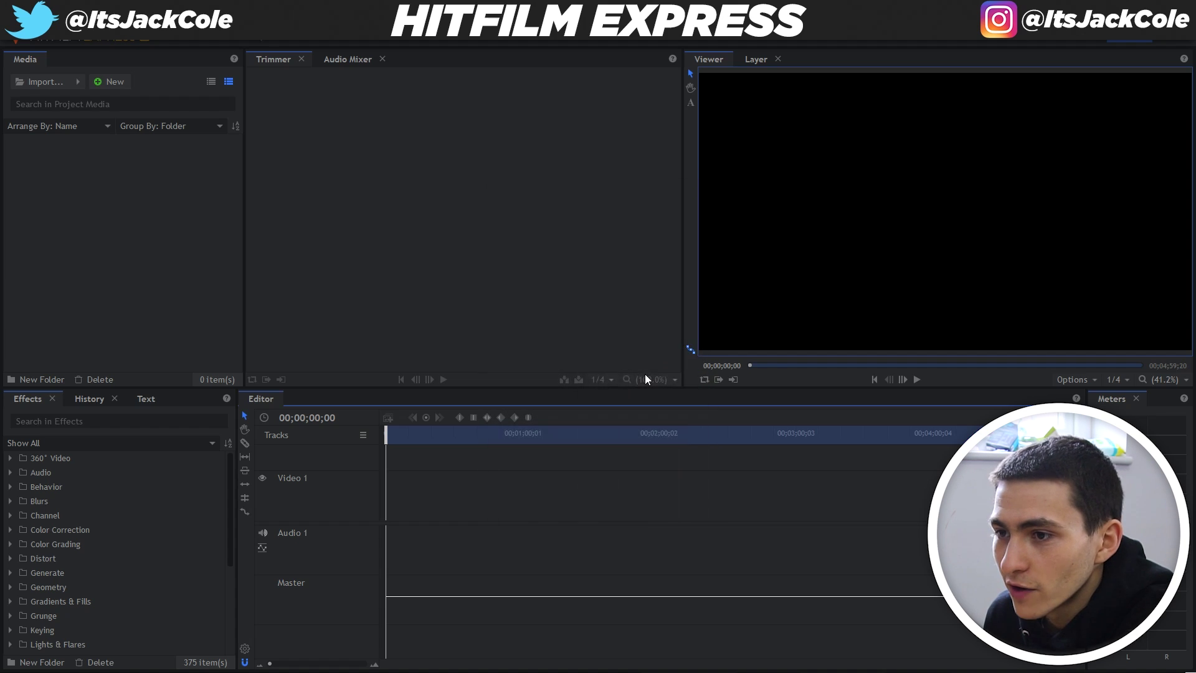
Confirm version 12.3.8815.07201 is licensed to the FXhome account, close the panel, and bring up the Start menu
{"action": "left_click", "coordinate": [1126, 41]}
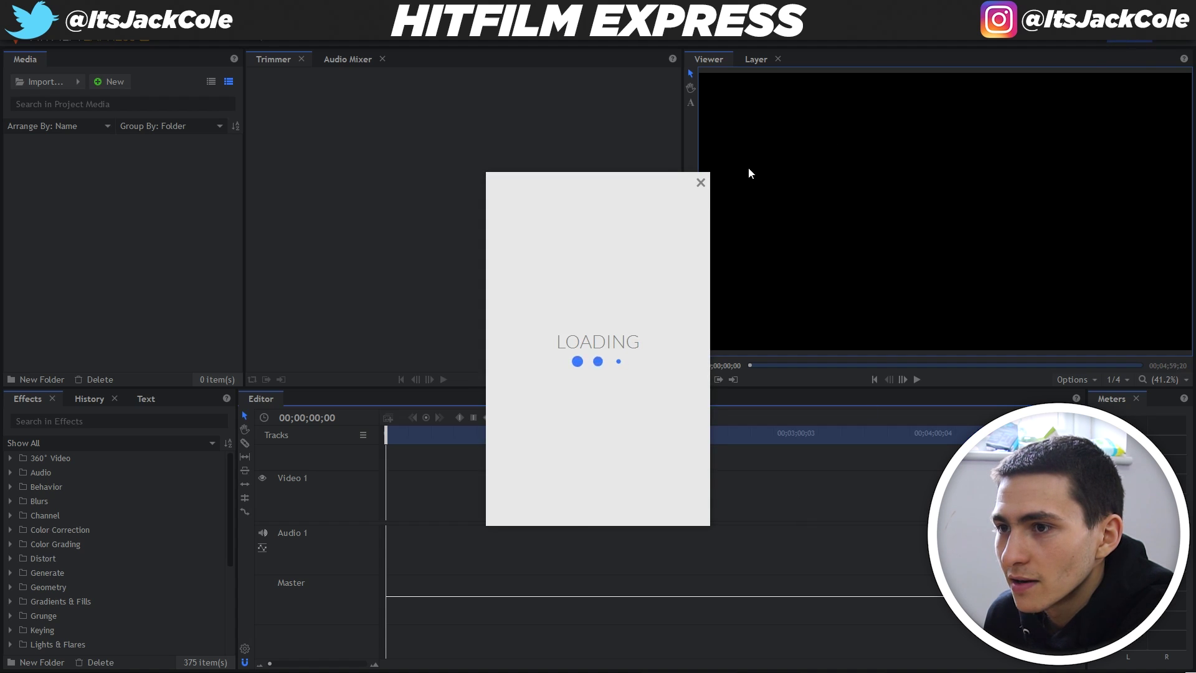
{"action": "left_click", "coordinate": [700, 183]}
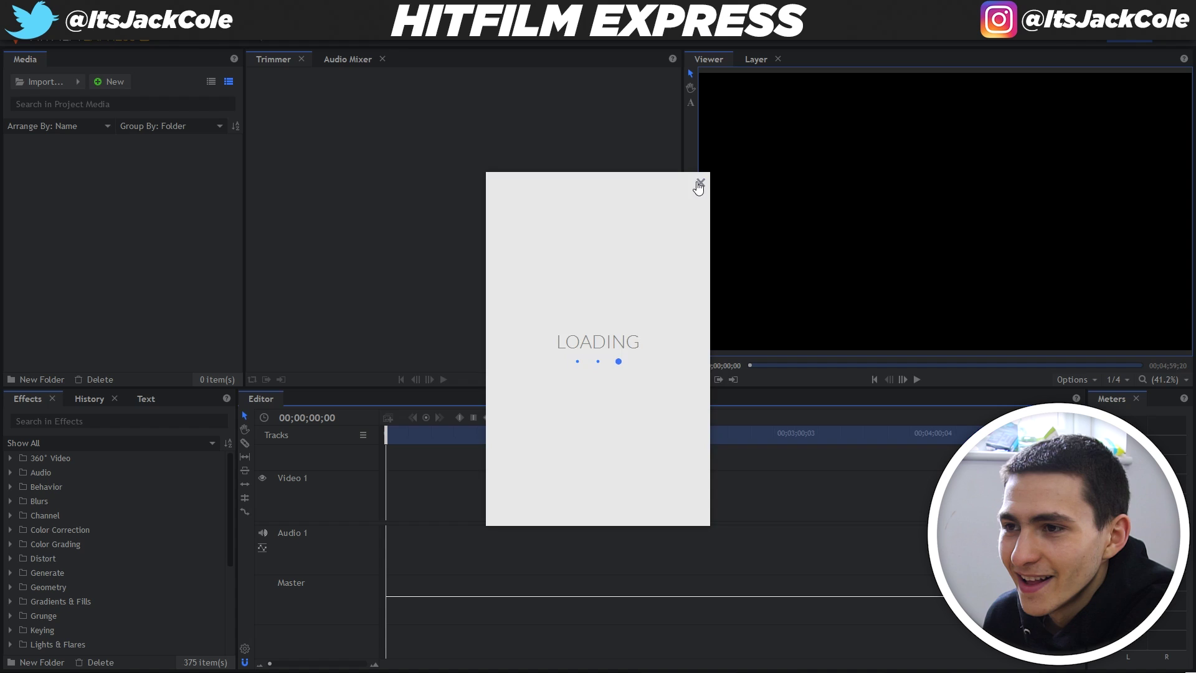
{"action": "left_click", "coordinate": [701, 183]}
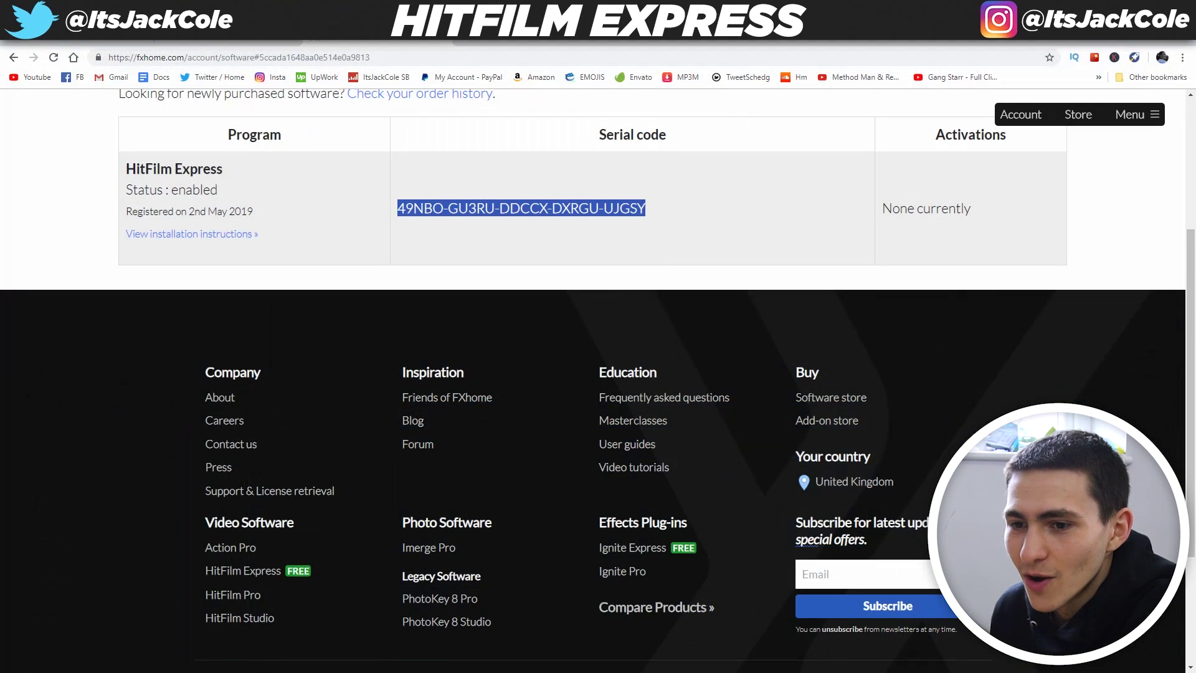
{"action": "key", "text": "super"}
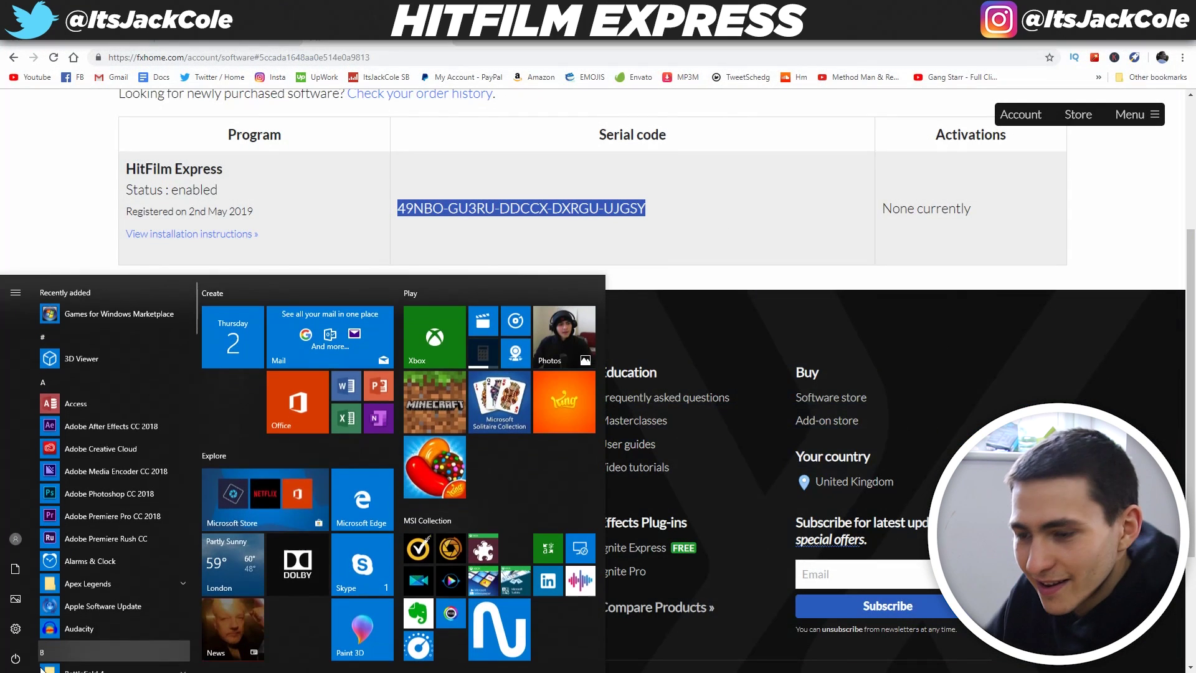
Relaunch HitFilm Express via a 'hitfi' search and inspect the Options > Activation page's Licensed To details
{"action": "type", "text": "hitfi"}
{"action": "key", "text": "Return"}
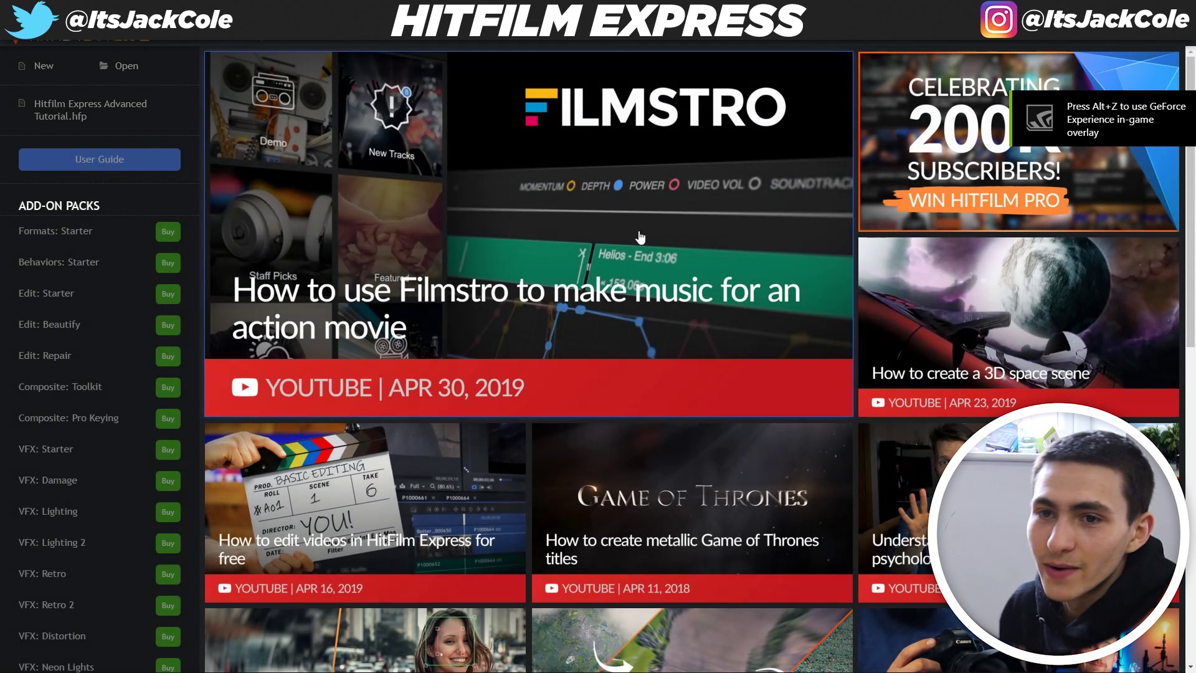
{"action": "left_click", "coordinate": [184, 44]}
{"action": "left_click", "coordinate": [205, 161]}
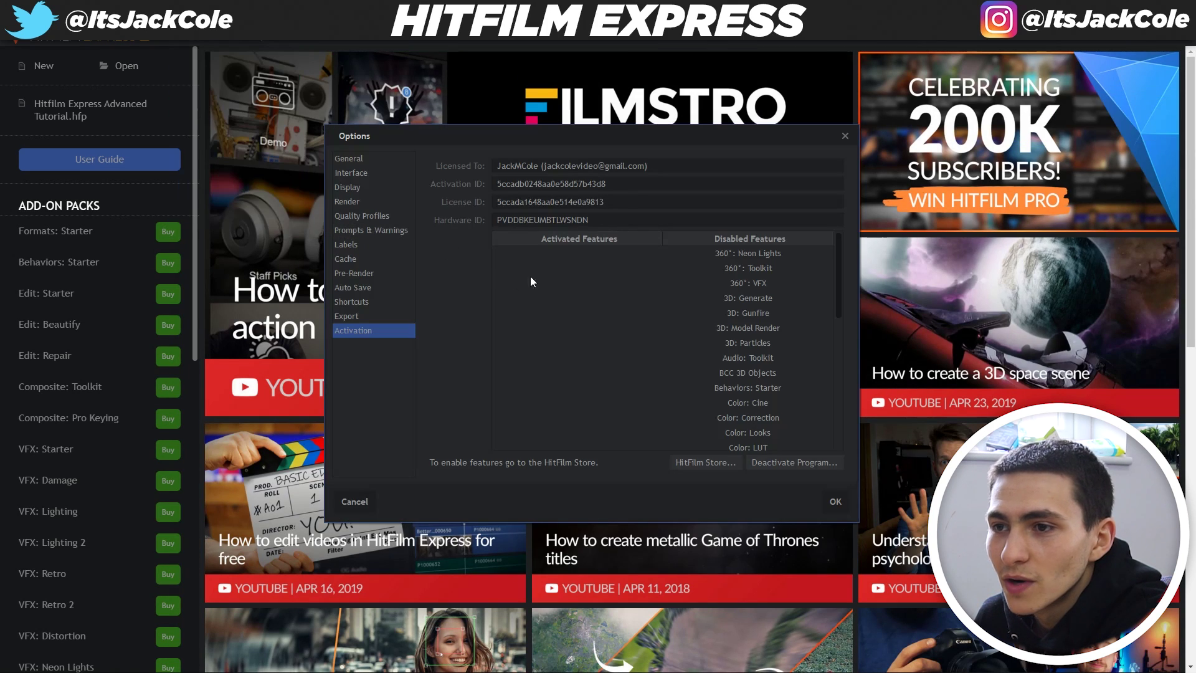
{"action": "left_click", "coordinate": [561, 170]}
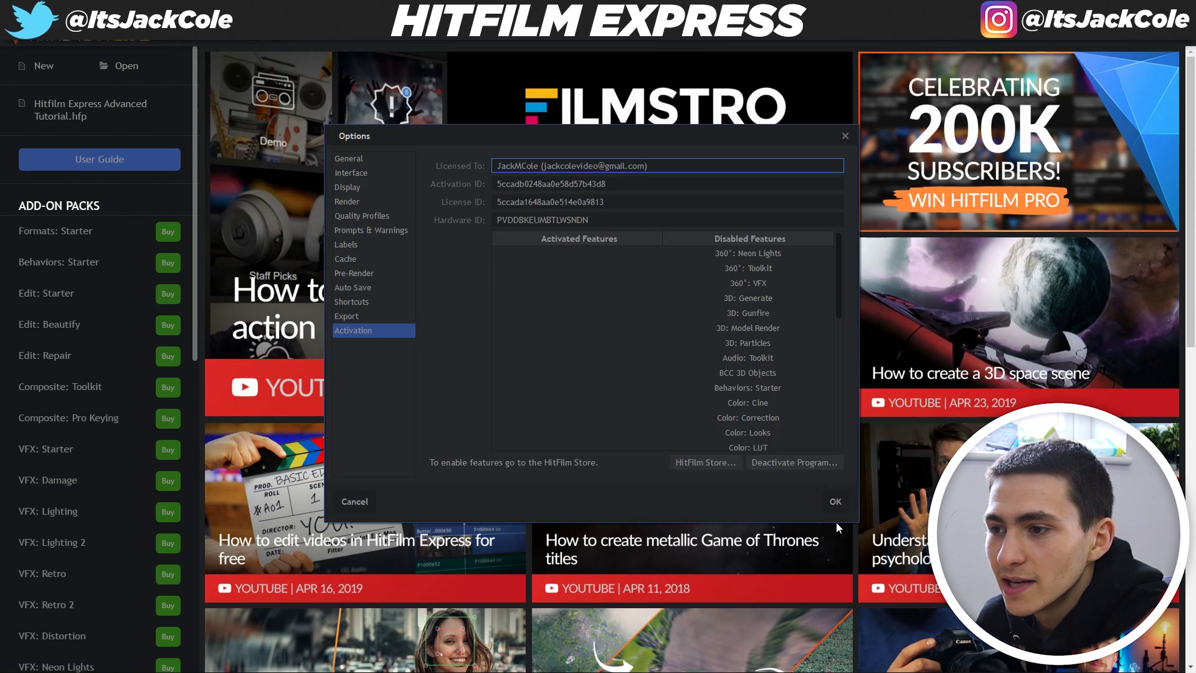